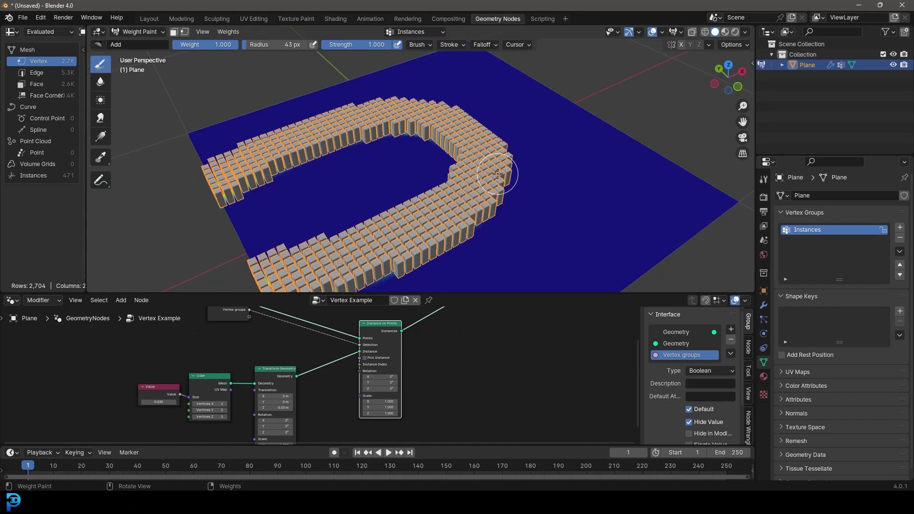
- Paint full weight in the Instances vertex group as a wide branch from the U-shaped band's bend to the plane's edge
{"action": "scroll", "coordinate": [480, 174], "scroll_direction": "down", "scroll_amount": 2}
{"action": "middle_click_drag", "start_coordinate": [507, 152], "coordinate": [486, 138]}
{"action": "scroll", "coordinate": [486, 139], "scroll_direction": "up", "scroll_amount": 4}
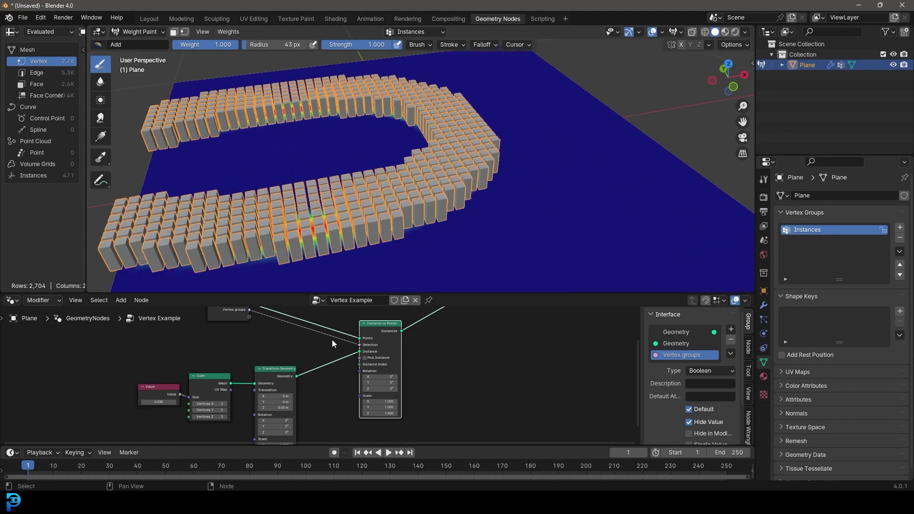
{"action": "scroll", "coordinate": [332, 339], "scroll_direction": "up", "scroll_amount": 2}
{"action": "middle_click_drag", "start_coordinate": [469, 164], "coordinate": [483, 212]}
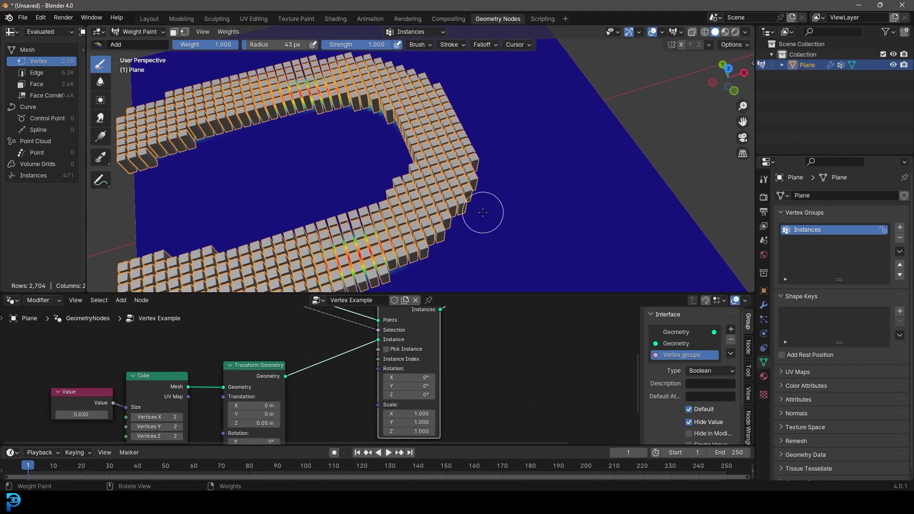
{"action": "left_click_drag", "start_coordinate": [456, 200], "coordinate": [632, 201]}
{"action": "scroll", "coordinate": [471, 201], "scroll_direction": "down", "scroll_amount": 3}
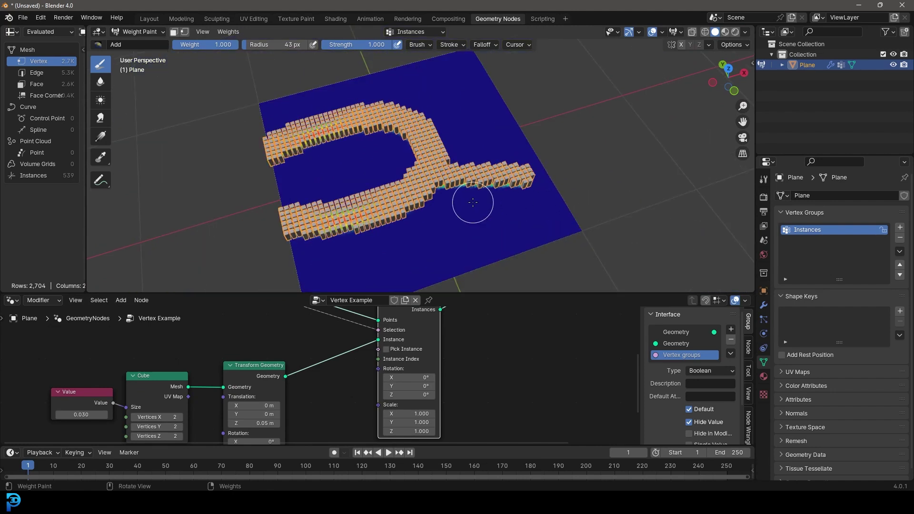
{"action": "mouse_move", "coordinate": [472, 202]}
{"action": "middle_mouse_down"}
{"action": "mouse_move", "coordinate": [466, 219]}
{"action": "mouse_move", "coordinate": [424, 163]}
{"action": "middle_mouse_up"}
{"action": "left_click_drag", "start_coordinate": [424, 163], "coordinate": [595, 183]}
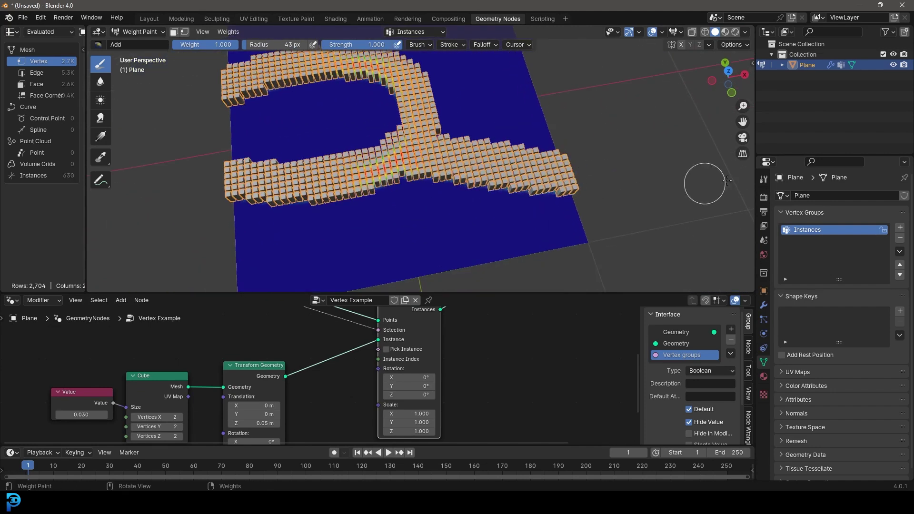
- Paint a second weight branch from the junction of the bands down to the plane's front edge
{"action": "left_click_drag", "start_coordinate": [387, 176], "coordinate": [427, 266]}
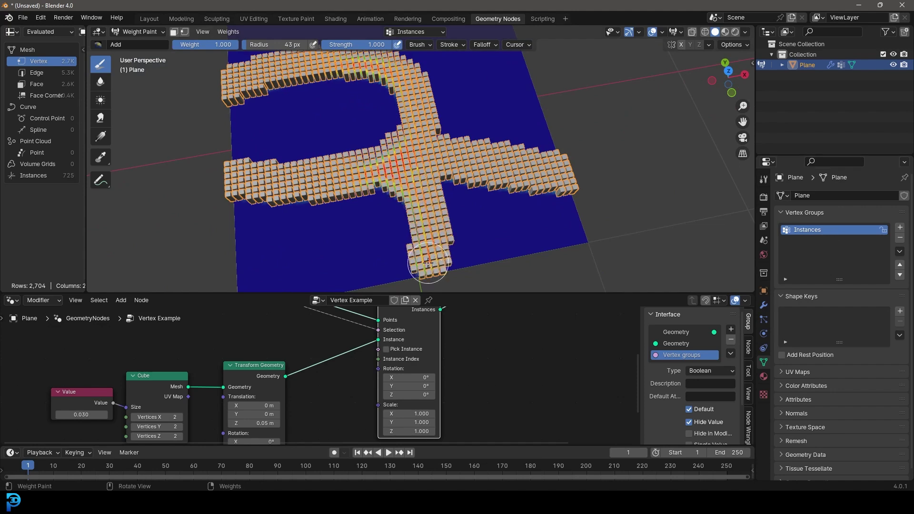
{"action": "middle_click_drag", "start_coordinate": [447, 214], "coordinate": [448, 196]}
{"action": "middle_click_drag", "start_coordinate": [263, 389], "coordinate": [309, 319]}
{"action": "scroll", "coordinate": [309, 319], "scroll_direction": "up", "scroll_amount": 3}
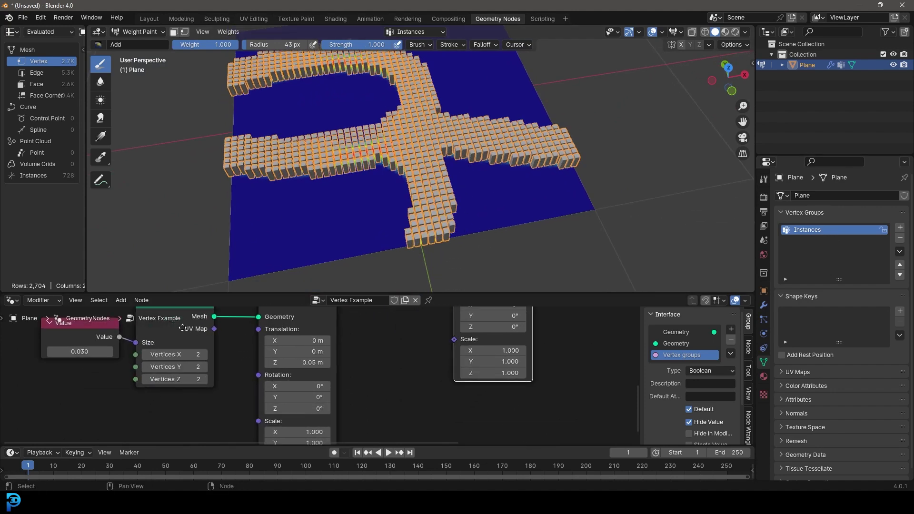
{"action": "middle_click_drag", "start_coordinate": [178, 322], "coordinate": [231, 376]}
{"action": "middle_click_drag", "start_coordinate": [444, 166], "coordinate": [469, 180]}
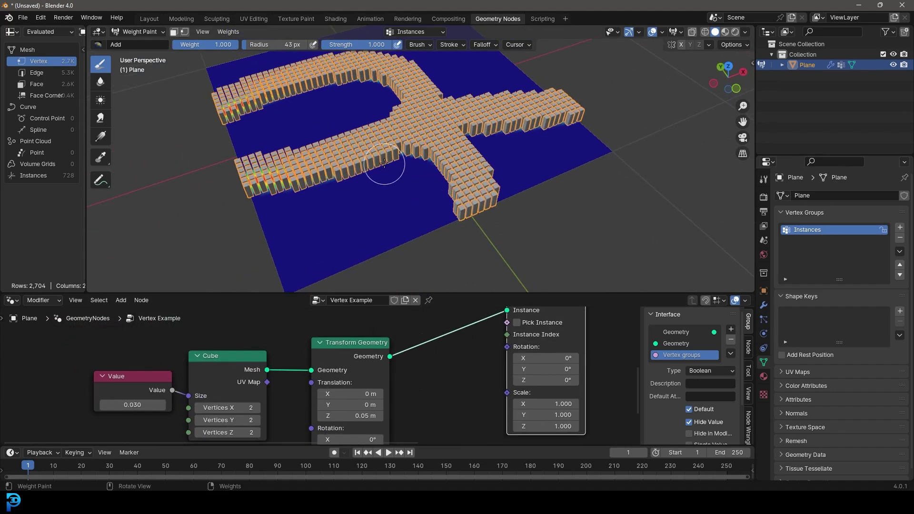
- Paint another weight branch from the lower arm of the U toward the front edge, beside the previous branch
{"action": "mouse_move", "coordinate": [386, 166]}
{"action": "left_mouse_down"}
{"action": "mouse_move", "coordinate": [367, 188]}
{"action": "mouse_move", "coordinate": [374, 260]}
{"action": "left_mouse_up"}
{"action": "middle_click_drag", "start_coordinate": [482, 110], "coordinate": [446, 137]}
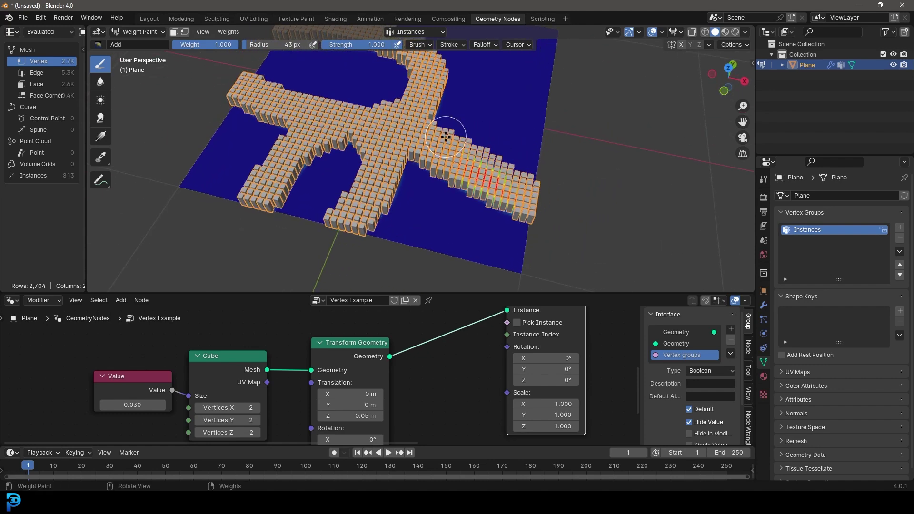
{"action": "mouse_move", "coordinate": [473, 153]}
{"action": "middle_mouse_down"}
{"action": "mouse_move", "coordinate": [408, 143]}
{"action": "mouse_move", "coordinate": [435, 147]}
{"action": "middle_mouse_up"}
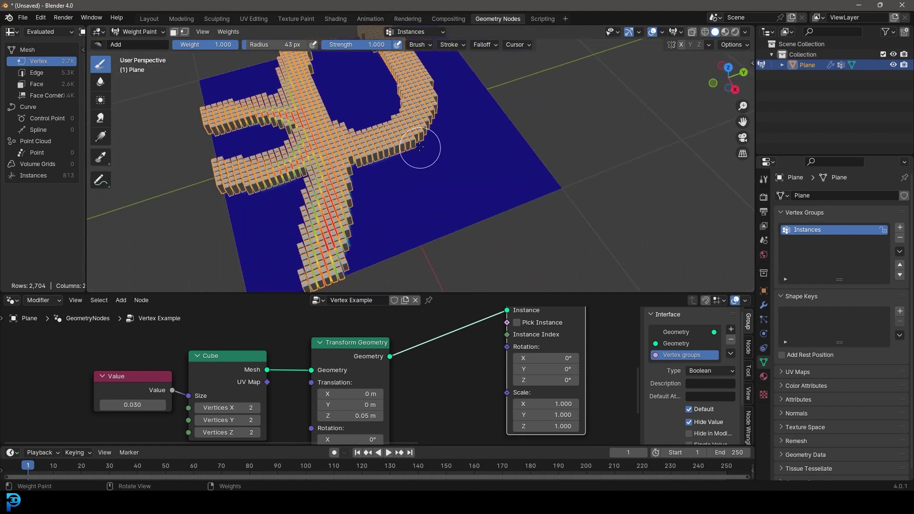
- In top view, paint a wide weight branch from the upper part of the bend to the plane's +X edge
{"action": "key", "text": "KP_7"}
{"action": "scroll", "coordinate": [425, 143], "scroll_direction": "up", "scroll_amount": 4}
{"action": "mouse_move", "coordinate": [415, 157]}
{"action": "left_mouse_down"}
{"action": "mouse_move", "coordinate": [413, 168]}
{"action": "mouse_move", "coordinate": [649, 113]}
{"action": "left_mouse_up"}
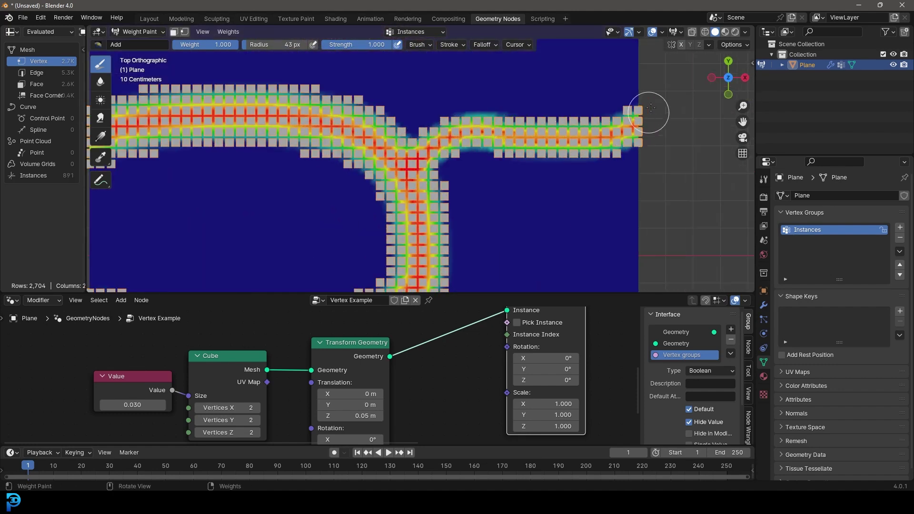
{"action": "scroll", "coordinate": [653, 74], "scroll_direction": "down", "scroll_amount": 5}
{"action": "middle_click_drag", "start_coordinate": [559, 135], "coordinate": [515, 196], "text": "shift"}
{"action": "scroll", "coordinate": [516, 195], "scroll_direction": "up", "scroll_amount": 3}
{"action": "mouse_move", "coordinate": [338, 258]}
{"action": "left_mouse_down"}
{"action": "mouse_move", "coordinate": [367, 224]}
{"action": "mouse_move", "coordinate": [516, 210]}
{"action": "mouse_move", "coordinate": [510, 235]}
{"action": "left_mouse_up"}
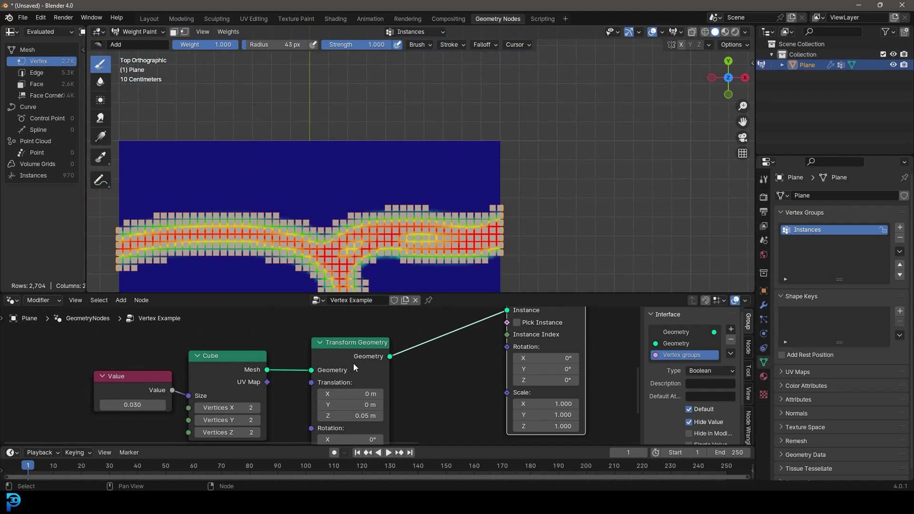
{"action": "scroll", "coordinate": [289, 175], "scroll_direction": "up", "scroll_amount": 1}
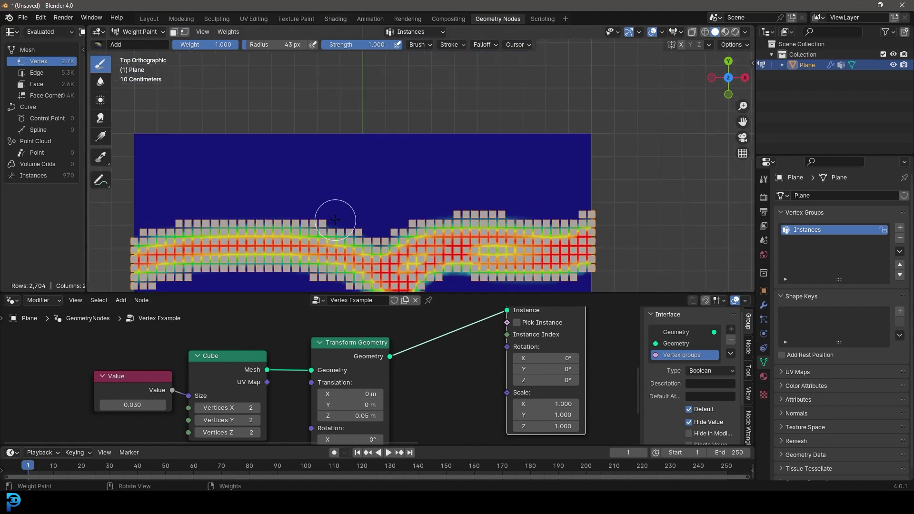
- Paint a weight branch from the upper band to the plane's +Y edge and check the cube instances in perspective
{"action": "mouse_move", "coordinate": [337, 215]}
{"action": "left_mouse_down"}
{"action": "mouse_move", "coordinate": [281, 190]}
{"action": "mouse_move", "coordinate": [318, 108]}
{"action": "left_mouse_up"}
{"action": "scroll", "coordinate": [367, 228], "scroll_direction": "down", "scroll_amount": 3}
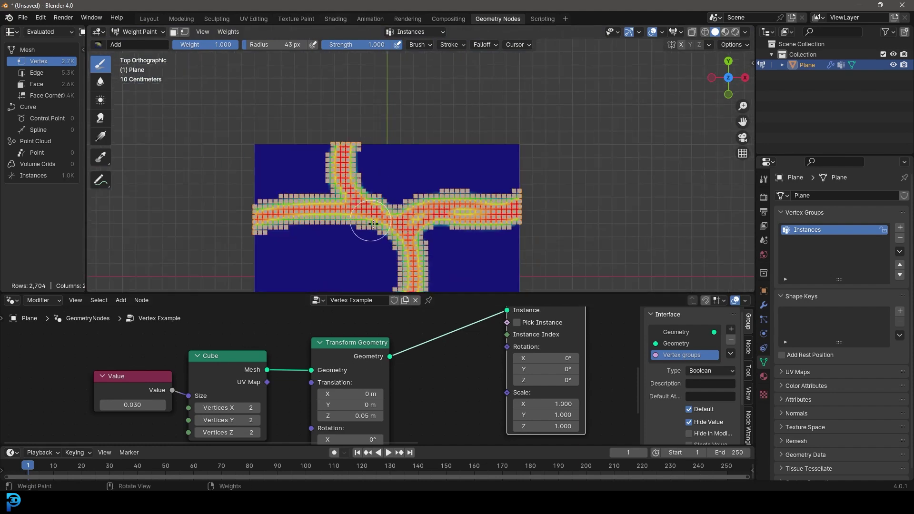
{"action": "mouse_move", "coordinate": [367, 228]}
{"action": "middle_mouse_down", "text": "shift"}
{"action": "mouse_move", "coordinate": [386, 141]}
{"action": "mouse_move", "coordinate": [430, 84]}
{"action": "middle_mouse_up", "text": "shift"}
{"action": "scroll", "coordinate": [456, 140], "scroll_direction": "up", "scroll_amount": 2}
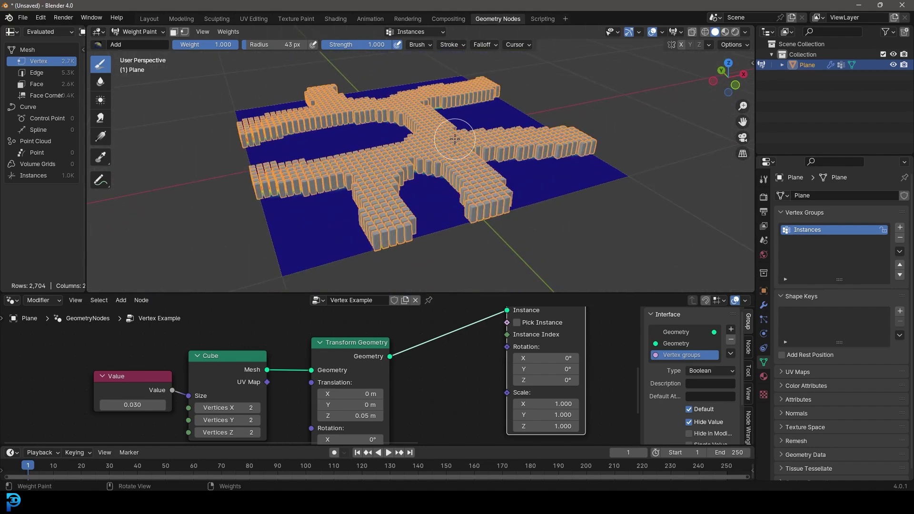
{"action": "middle_click_drag", "start_coordinate": [456, 139], "coordinate": [492, 147]}
{"action": "scroll", "coordinate": [495, 149], "scroll_direction": "up", "scroll_amount": 2}
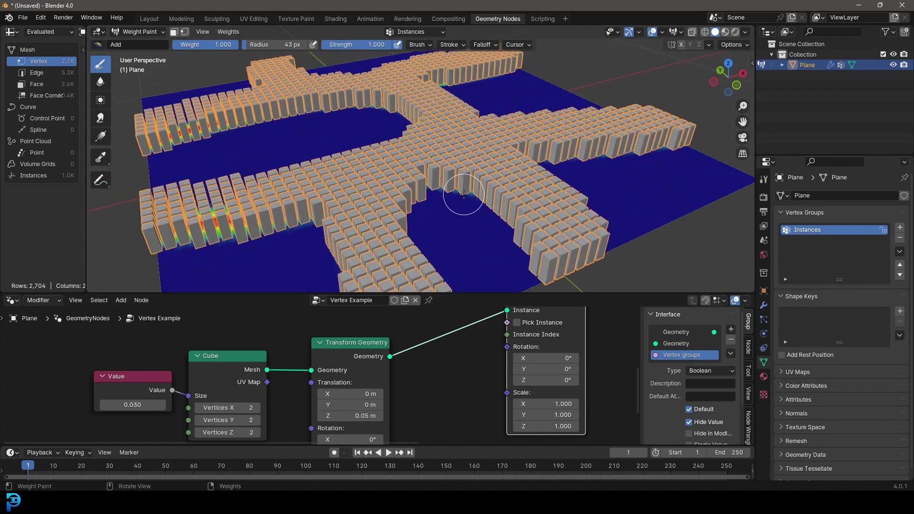
{"action": "mouse_move", "coordinate": [461, 198]}
{"action": "middle_mouse_down"}
{"action": "mouse_move", "coordinate": [488, 166]}
{"action": "mouse_move", "coordinate": [504, 190]}
{"action": "middle_mouse_up"}
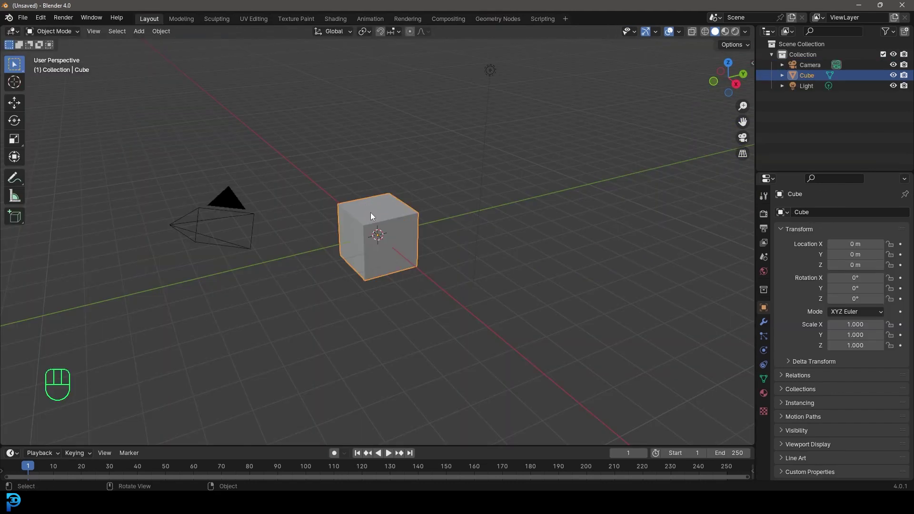
- Delete the default camera, cube and light from the new scene
{"action": "scroll", "coordinate": [370, 216], "scroll_direction": "down", "scroll_amount": 3}
{"action": "left_click_drag", "start_coordinate": [202, 341], "coordinate": [479, 95]}
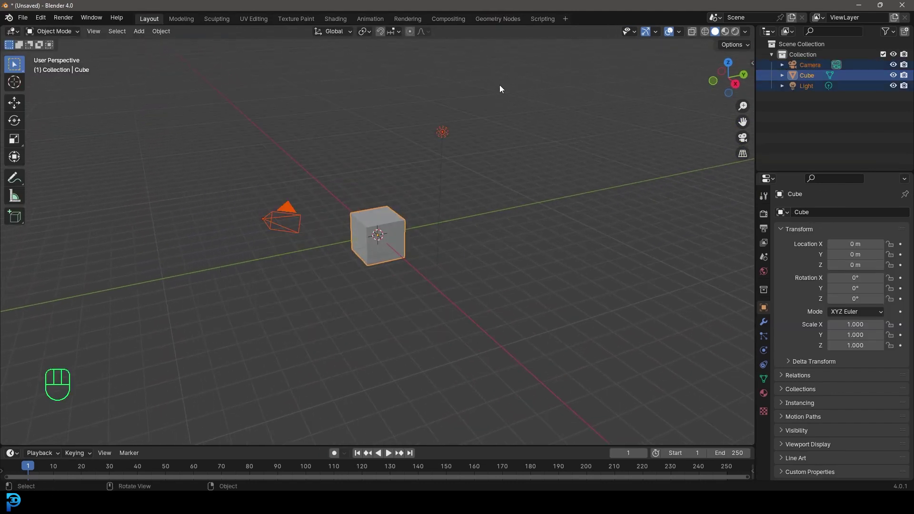
{"action": "key", "text": "Delete"}
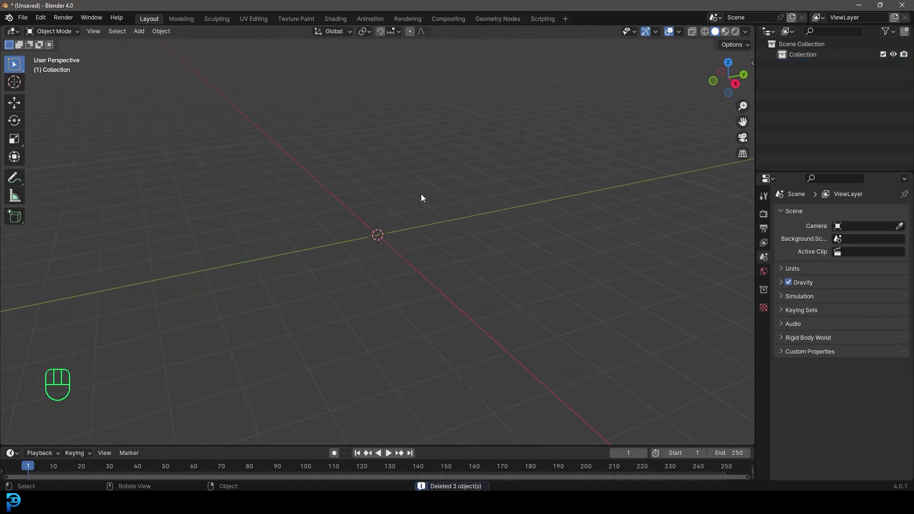
- Add a plane mesh at the scene origin
{"action": "middle_click_drag", "start_coordinate": [408, 194], "coordinate": [390, 201]}
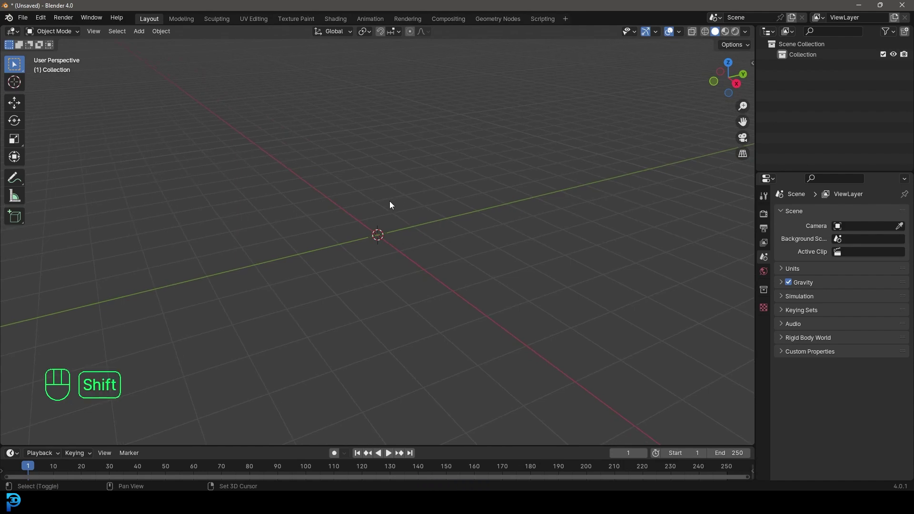
{"action": "key", "text": "shift+a"}
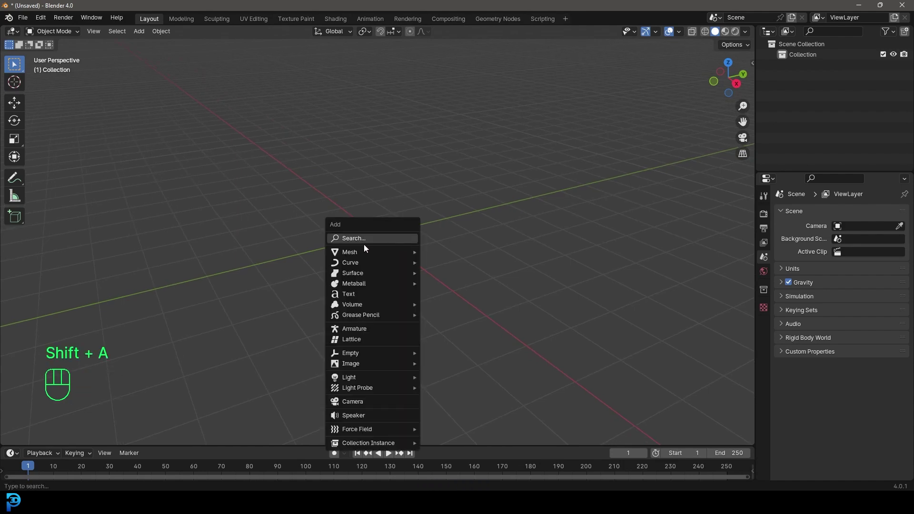
{"action": "mouse_move", "coordinate": [368, 252]}
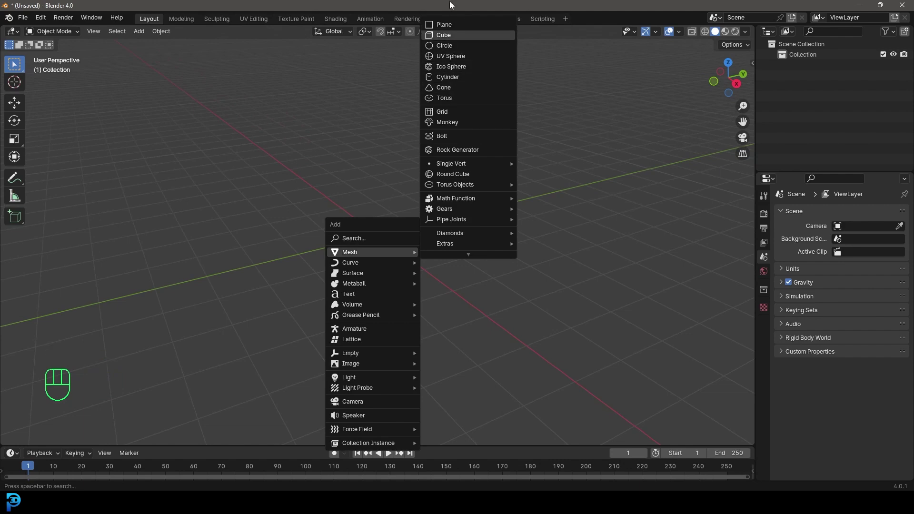
{"action": "left_click", "coordinate": [445, 24]}
{"action": "scroll", "coordinate": [390, 232], "scroll_direction": "up", "scroll_amount": 4}
{"action": "middle_click_drag", "start_coordinate": [390, 233], "coordinate": [390, 245]}
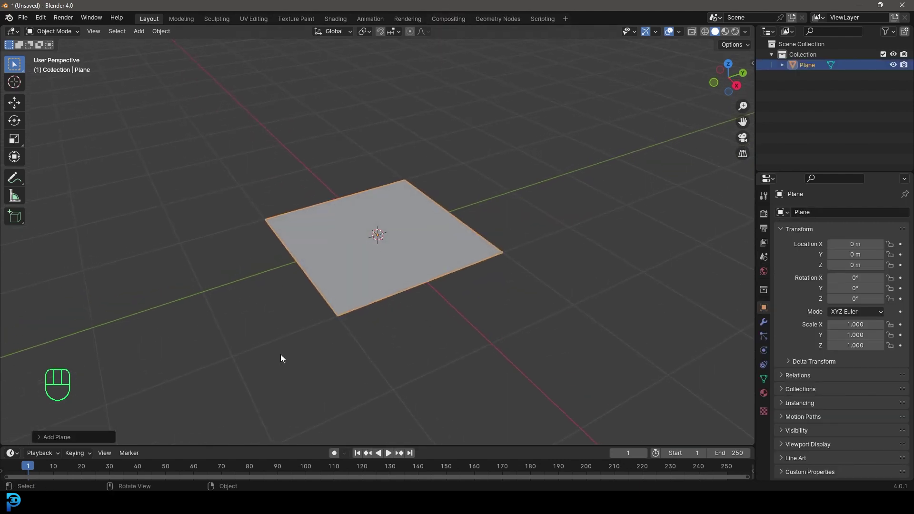
{"action": "key", "text": "alt+a"}
{"action": "middle_click_drag", "start_coordinate": [475, 258], "coordinate": [495, 266]}
{"action": "scroll", "coordinate": [417, 243], "scroll_direction": "up", "scroll_amount": 1}
- Subdivide the plane in Edit Mode with 50 cuts
{"action": "left_click", "coordinate": [54, 31]}
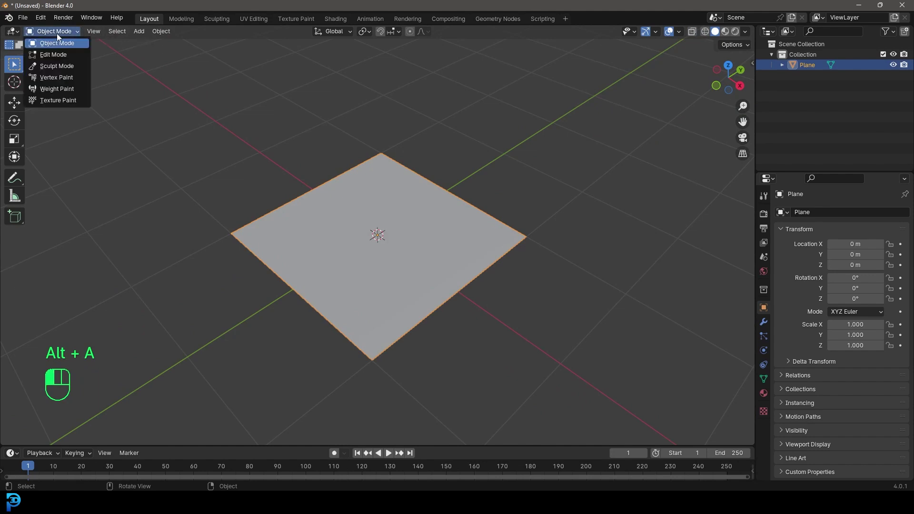
{"action": "left_click", "coordinate": [50, 55]}
{"action": "middle_click_drag", "start_coordinate": [408, 291], "coordinate": [399, 288]}
{"action": "scroll", "coordinate": [427, 281], "scroll_direction": "up", "scroll_amount": 1}
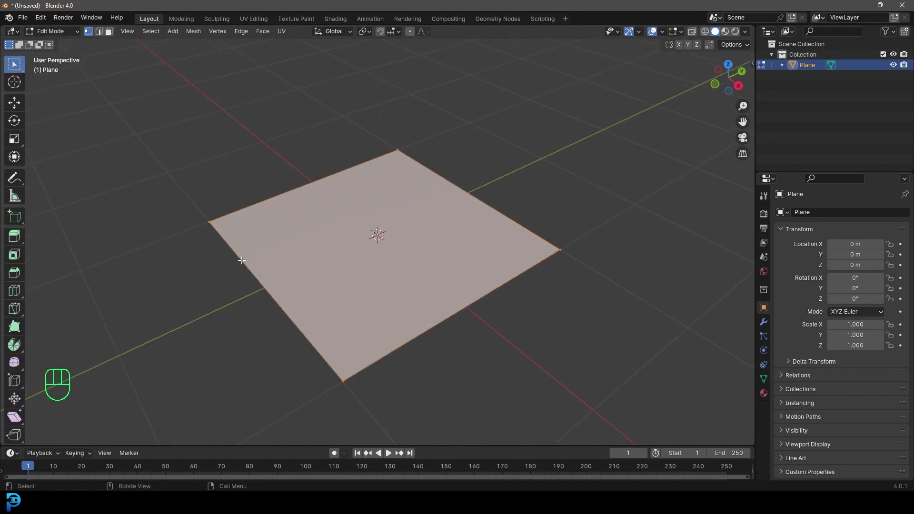
{"action": "right_click", "coordinate": [356, 161]}
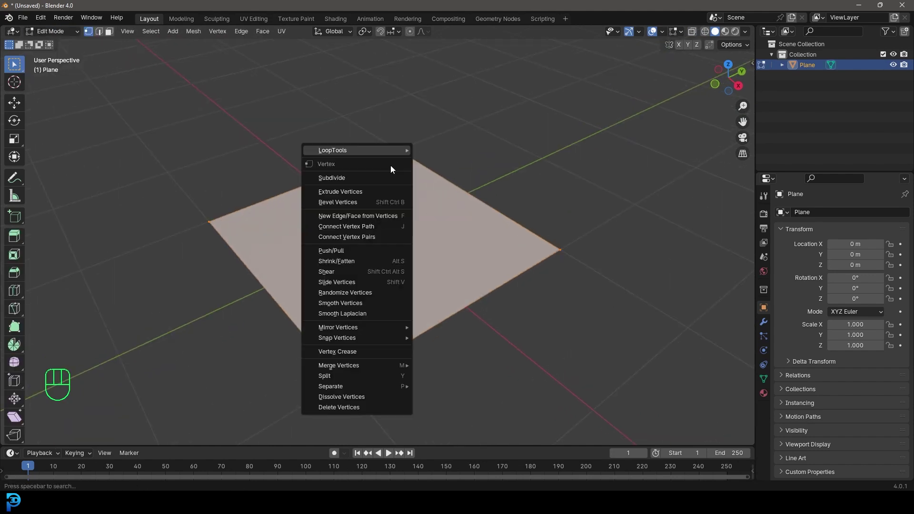
{"action": "left_click", "coordinate": [367, 178]}
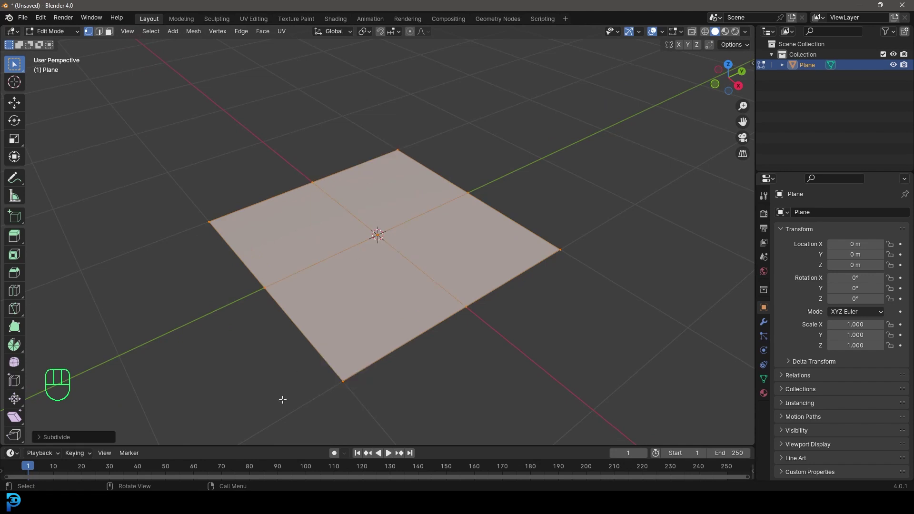
{"action": "left_click", "coordinate": [38, 438]}
{"action": "left_click", "coordinate": [151, 364]}
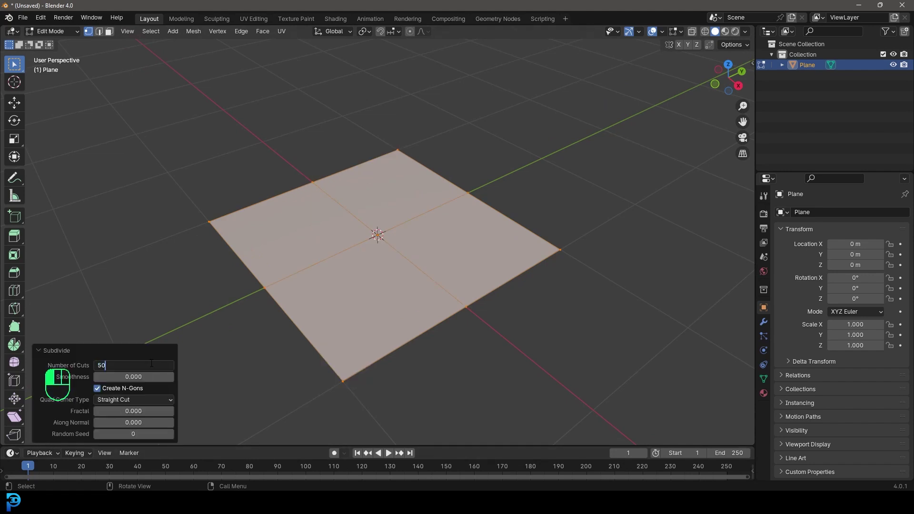
{"action": "key", "text": "Return"}
{"action": "left_click", "coordinate": [80, 349]}
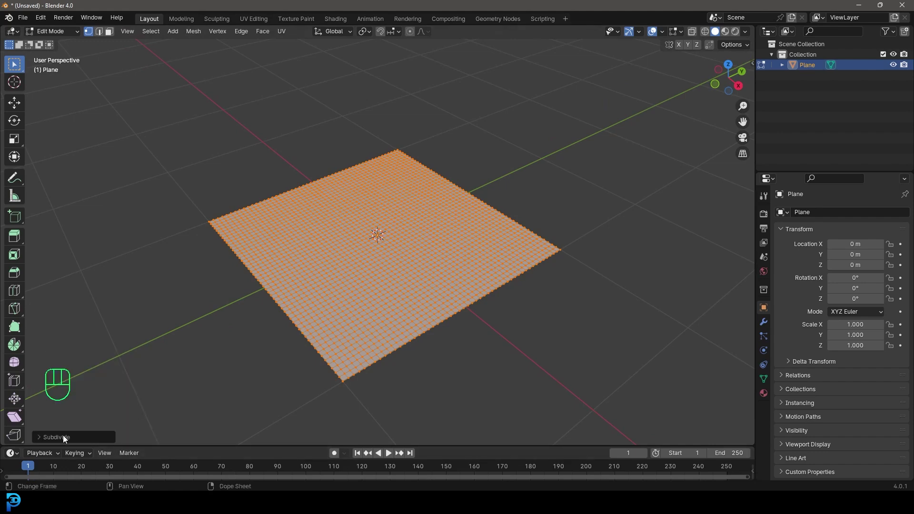
{"action": "scroll", "coordinate": [403, 290], "scroll_direction": "up", "scroll_amount": 2}
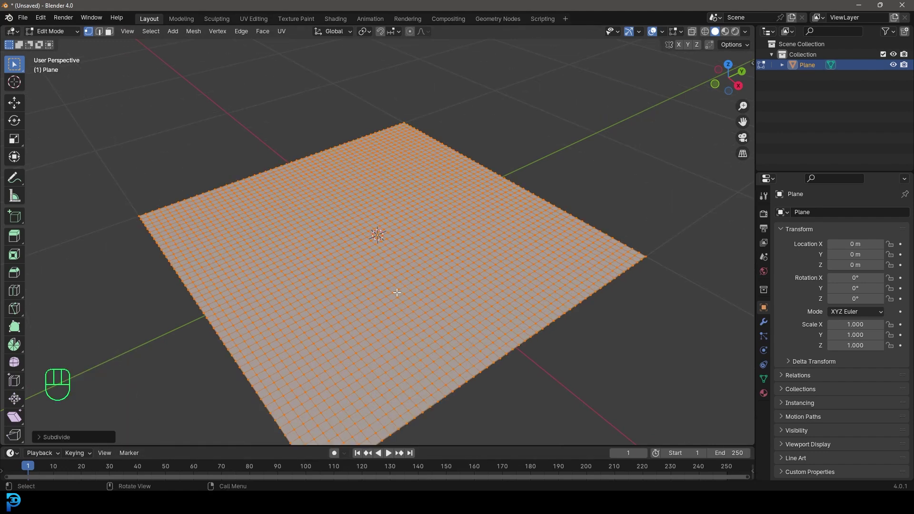
- Show the plane's mesh data properties with its vertex groups, and return the plane to Object Mode
{"action": "left_click", "coordinate": [763, 380]}
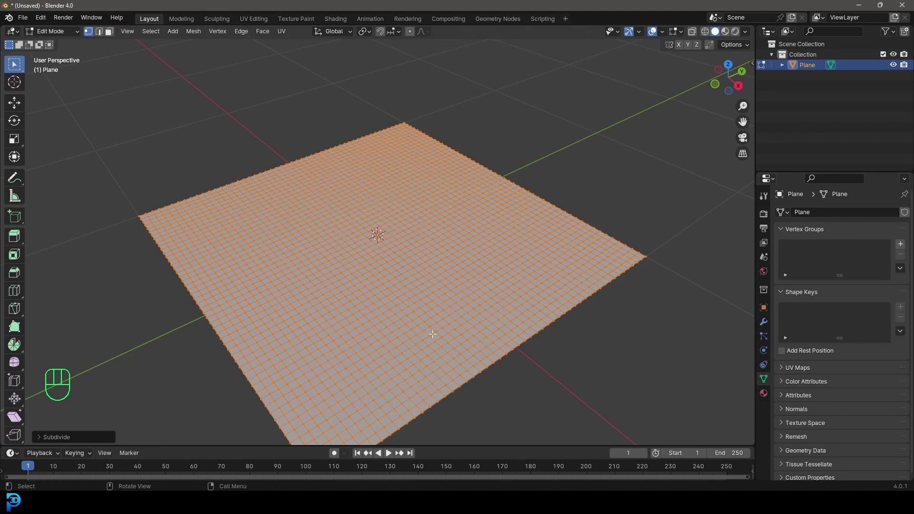
{"action": "left_click", "coordinate": [52, 31]}
{"action": "left_click", "coordinate": [48, 41]}
{"action": "middle_click_drag", "start_coordinate": [503, 179], "coordinate": [414, 243]}
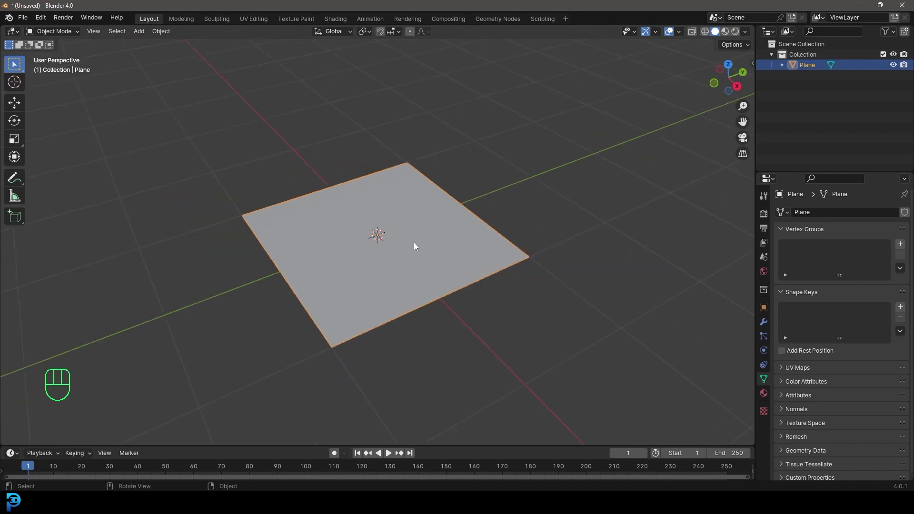
- Switch to the Geometry Nodes workspace and create a new geometry node tree on the plane
{"action": "left_click", "coordinate": [504, 19]}
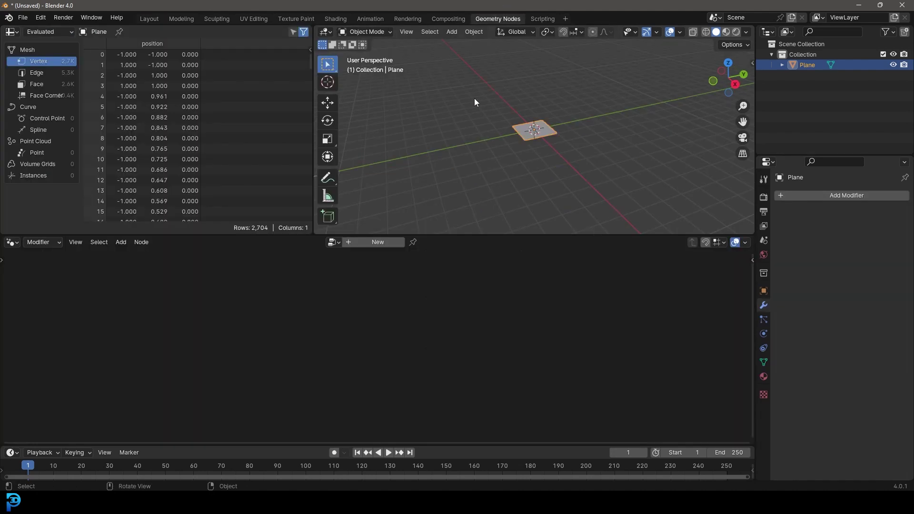
{"action": "scroll", "coordinate": [548, 122], "scroll_direction": "up", "scroll_amount": 8}
{"action": "middle_click_drag", "start_coordinate": [475, 135], "coordinate": [528, 139]}
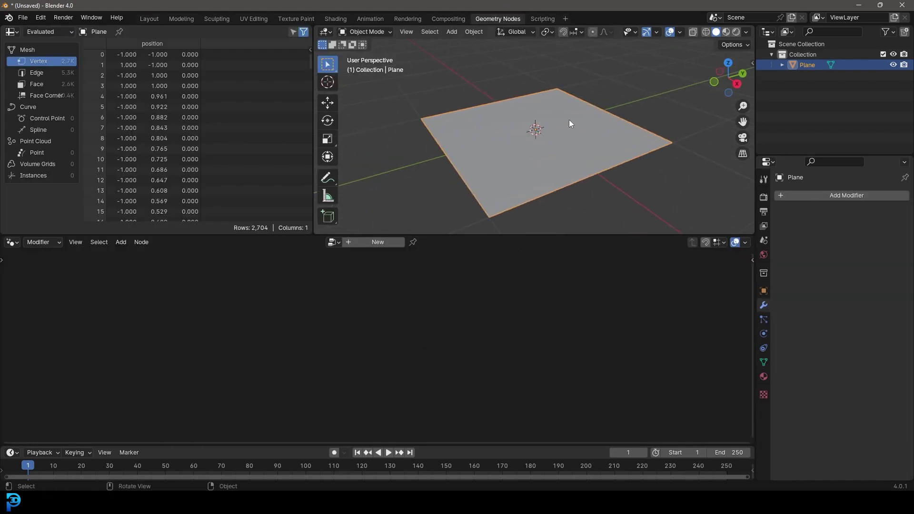
{"action": "left_click", "coordinate": [377, 243]}
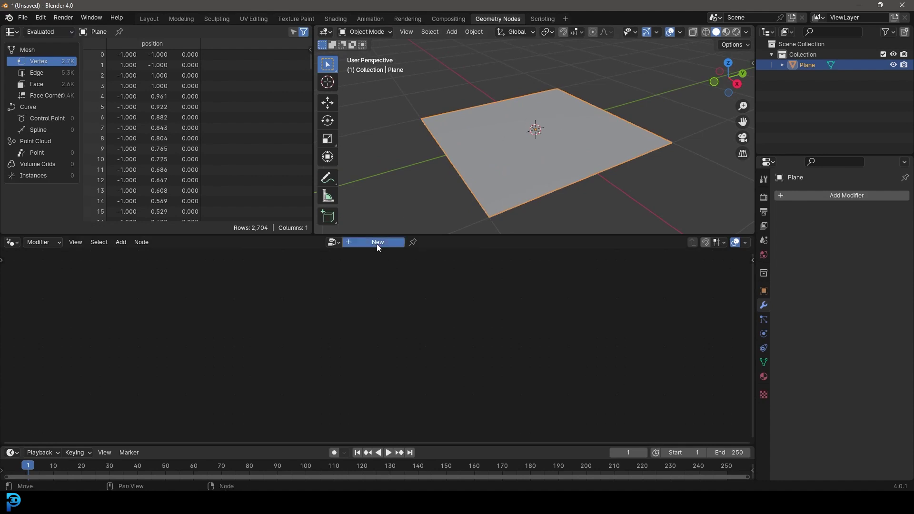
- Name the node tree "Vertex Example" and move the Group Input node farther away from the Group Output
{"action": "left_click", "coordinate": [365, 242]}
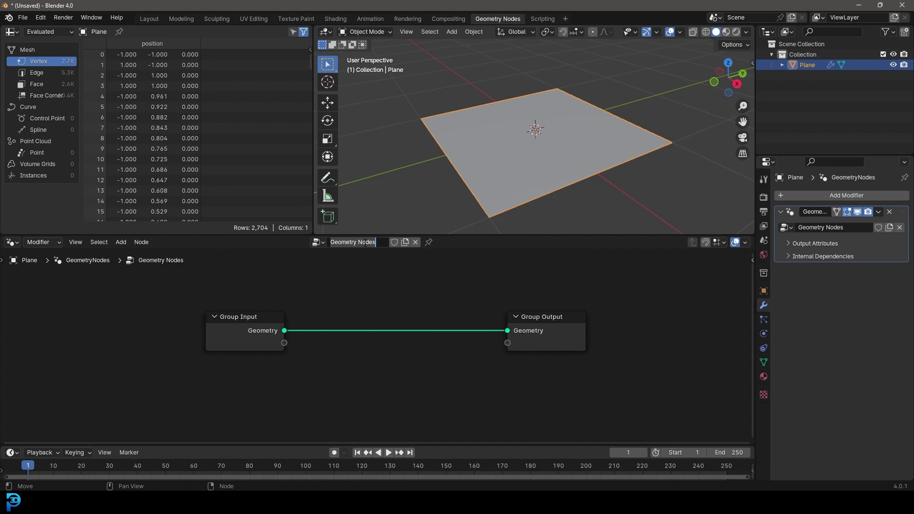
{"action": "type", "text": "Vertex Example"}
{"action": "key", "text": "Return"}
{"action": "left_click_drag", "start_coordinate": [232, 322], "coordinate": [150, 327]}
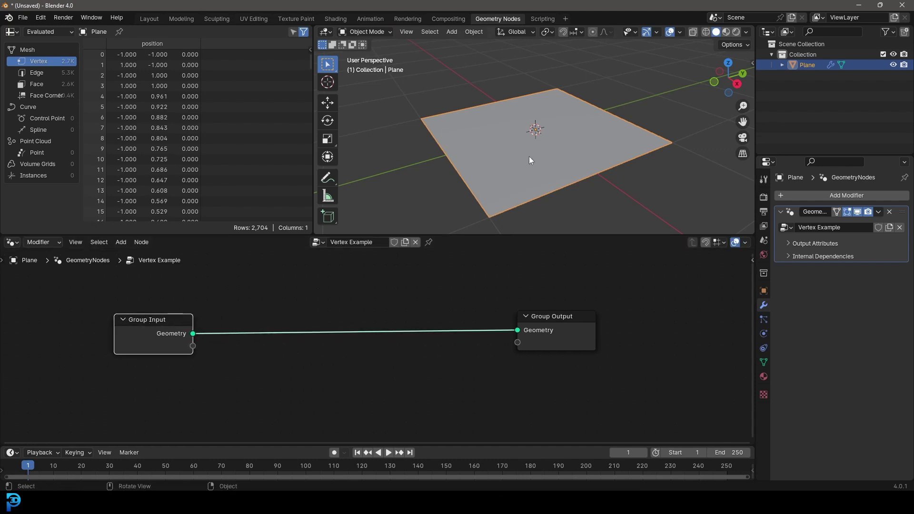
{"action": "key", "text": "shift+a"}
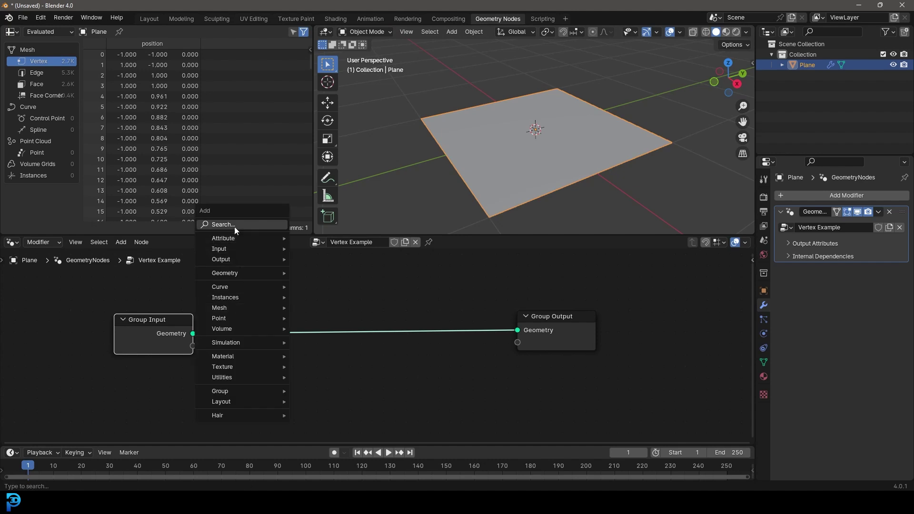
{"action": "left_click", "coordinate": [234, 227]}
{"action": "type", "text": "cube"}
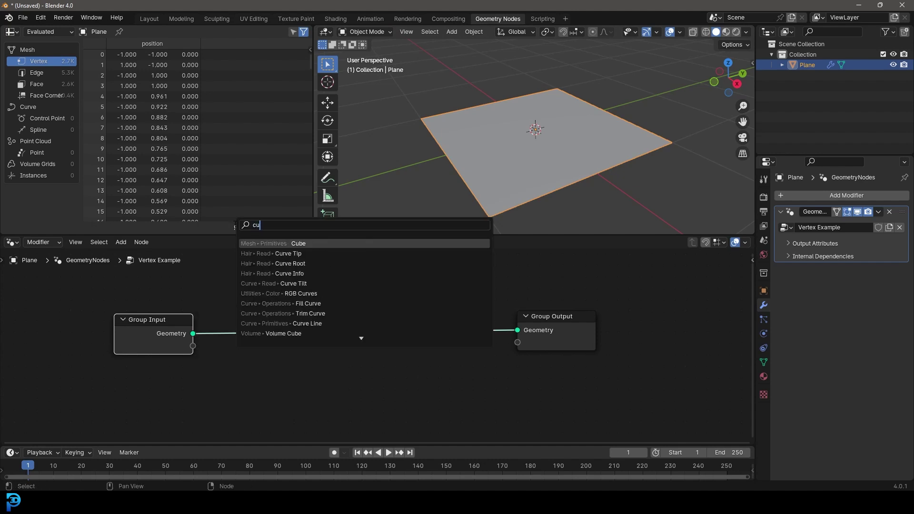
{"action": "key", "text": "Return"}
{"action": "left_click", "coordinate": [240, 282]}
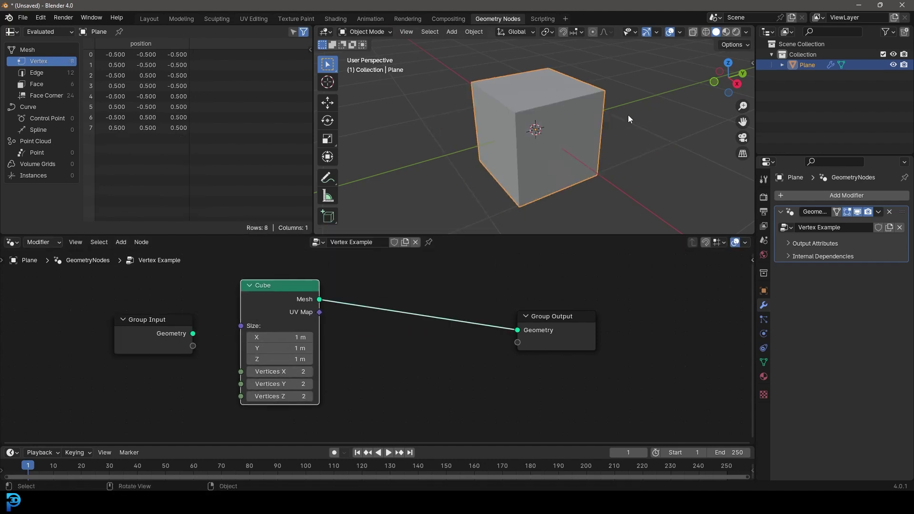
{"action": "left_click", "coordinate": [763, 362]}
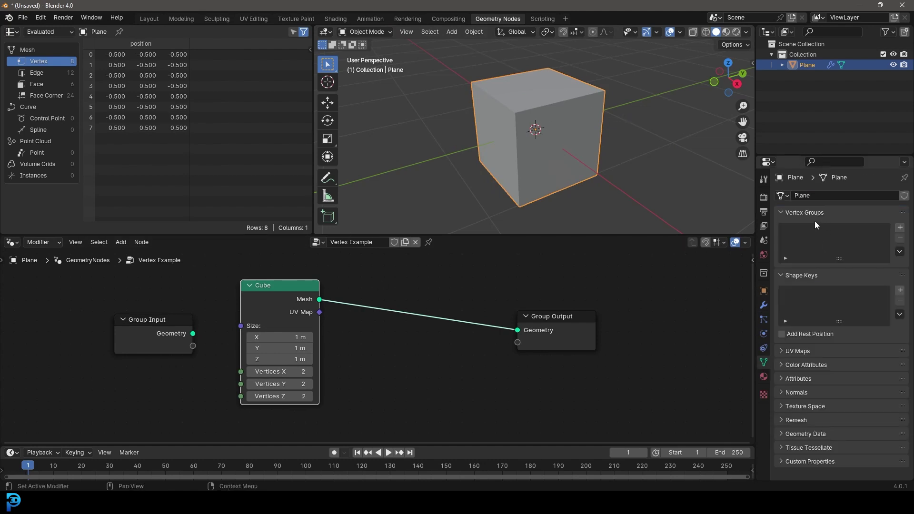
{"action": "left_click_drag", "start_coordinate": [194, 333], "coordinate": [518, 331]}
{"action": "left_click_drag", "start_coordinate": [283, 289], "coordinate": [294, 306]}
{"action": "key", "text": "x"}
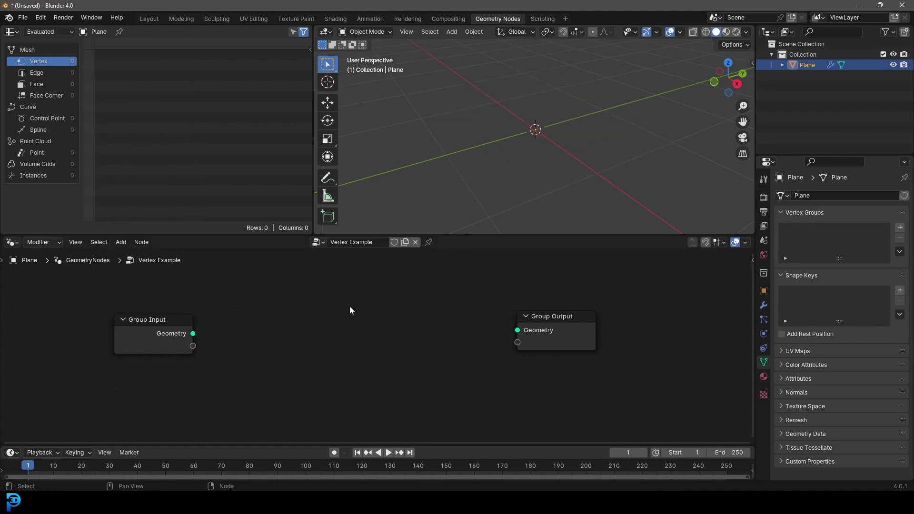
{"action": "left_click_drag", "start_coordinate": [194, 336], "coordinate": [517, 330]}
- Insert an Instance on Points node into the link between Group Input and Group Output
{"action": "middle_click_drag", "start_coordinate": [349, 296], "coordinate": [400, 290]}
{"action": "key", "text": "shift+a"}
{"action": "left_click", "coordinate": [332, 280]}
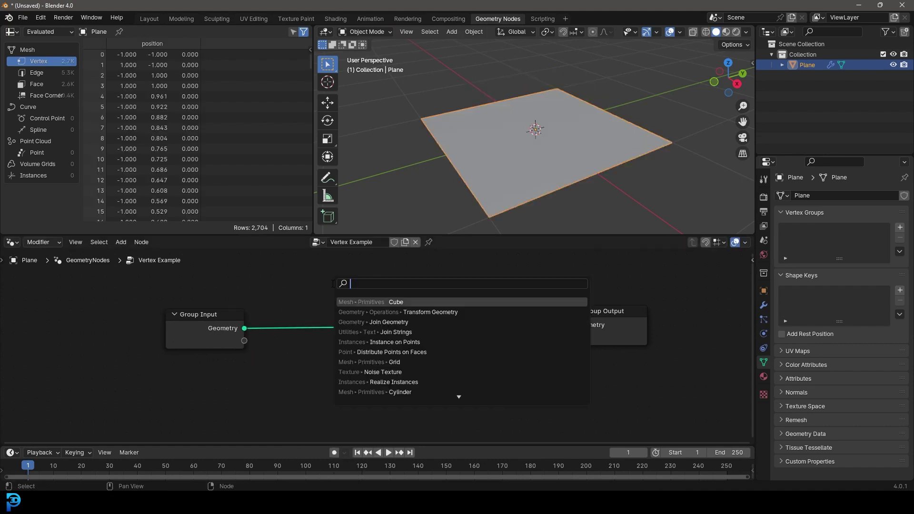
{"action": "type", "text": "instances"}
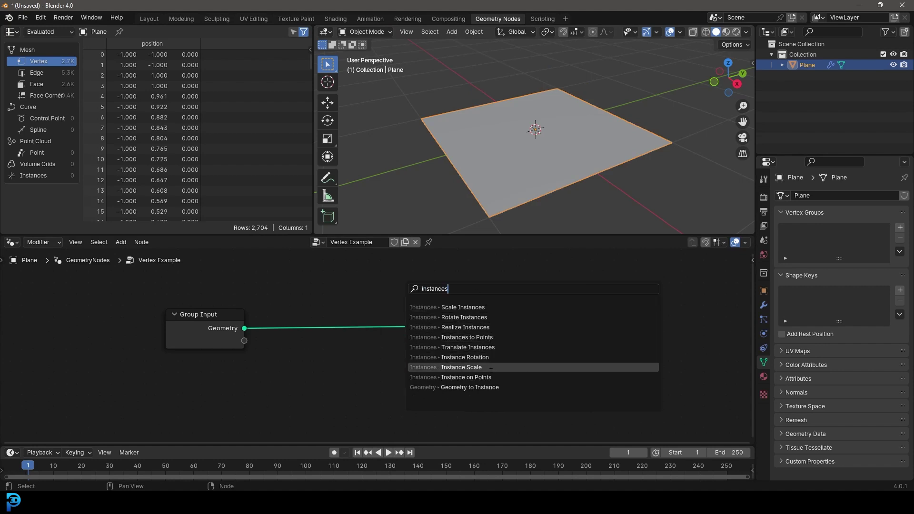
{"action": "left_click", "coordinate": [494, 378]}
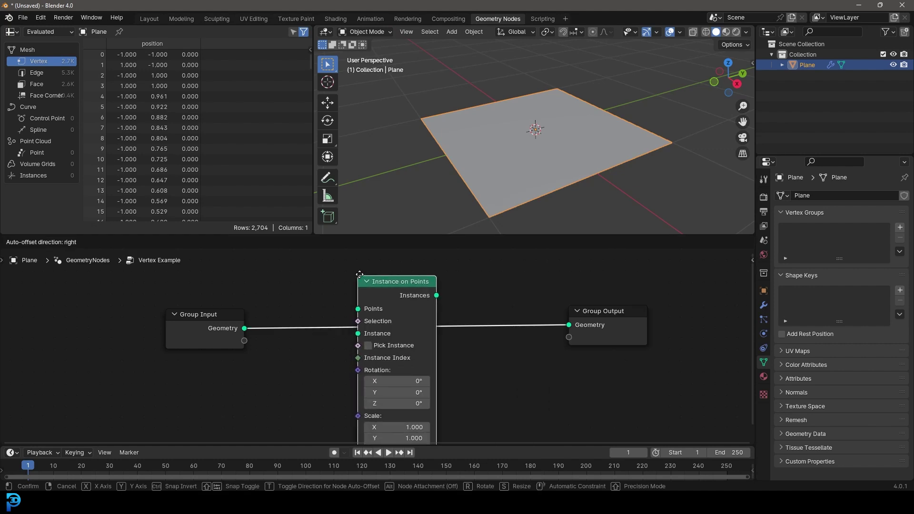
{"action": "left_click", "coordinate": [413, 301]}
{"action": "key", "text": "shift+a"}
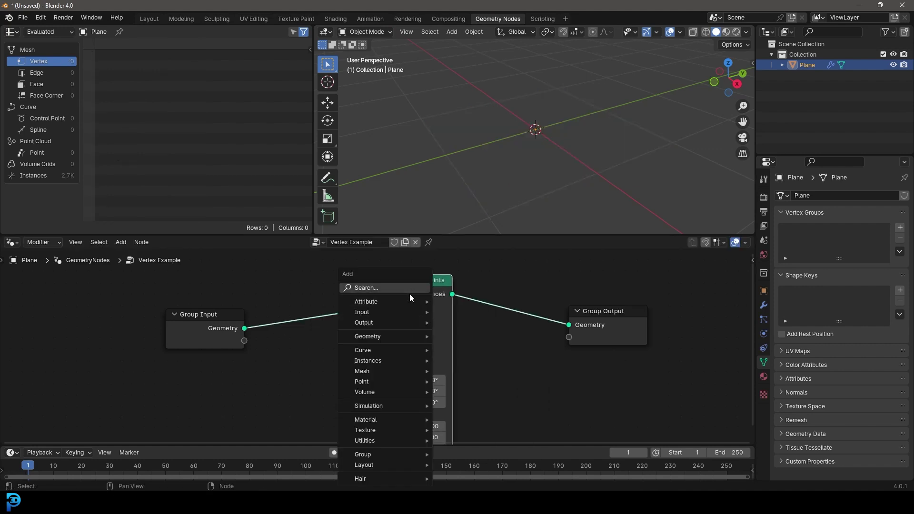
{"action": "key", "text": "Escape"}
{"action": "left_click_drag", "start_coordinate": [414, 284], "coordinate": [408, 307]}
{"action": "middle_click_drag", "start_coordinate": [462, 351], "coordinate": [517, 305]}
{"action": "scroll", "coordinate": [517, 304], "scroll_direction": "down", "scroll_amount": 2}
- Add a Cube node whose Mesh output feeds the Instance input of the Instance on Points node
{"action": "mouse_move", "coordinate": [432, 303]}
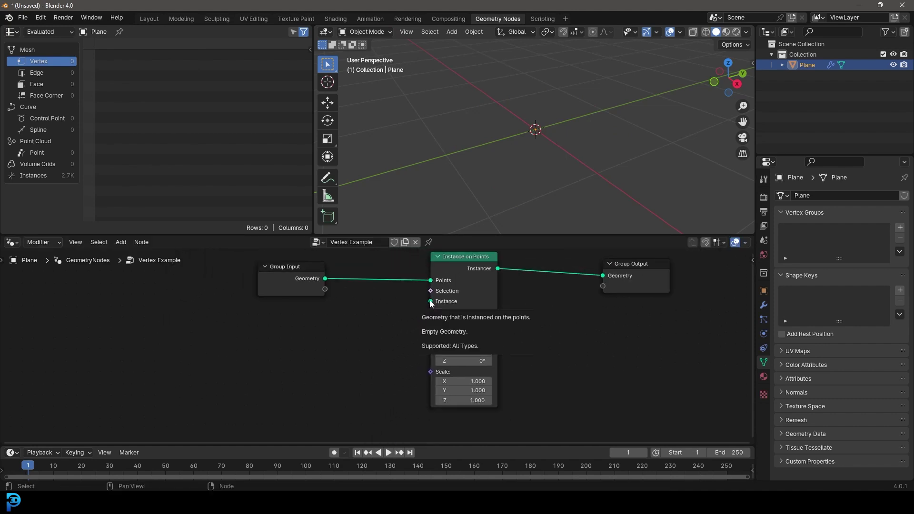
{"action": "left_click_drag", "start_coordinate": [431, 303], "coordinate": [403, 311]}
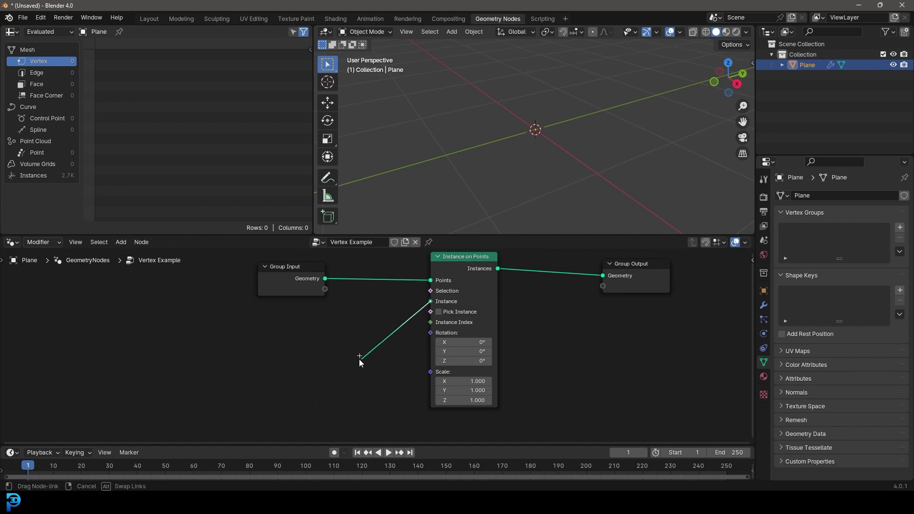
{"action": "left_click_drag", "start_coordinate": [359, 356], "coordinate": [359, 357]}
{"action": "type", "text": "cube"}
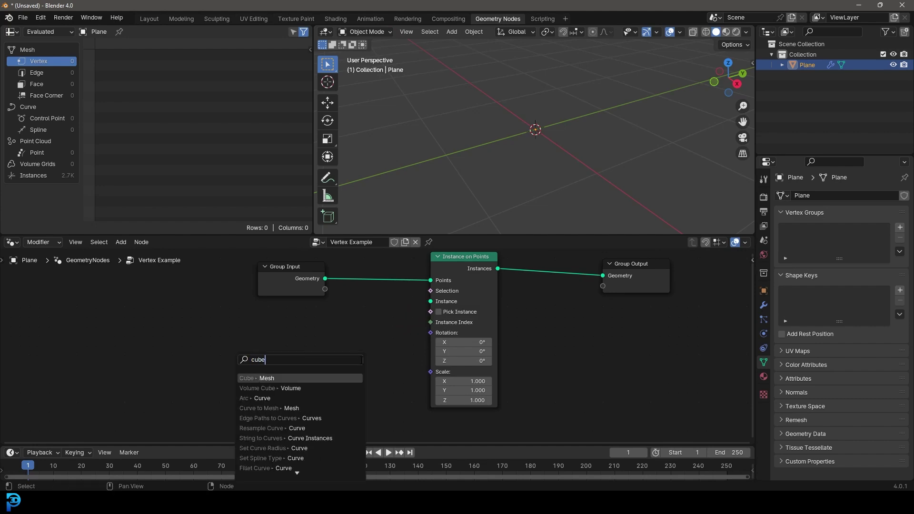
{"action": "left_click", "coordinate": [257, 377]}
{"action": "left_click", "coordinate": [269, 343]}
- Add a Value node connected to the Size input of the Cube node
{"action": "scroll", "coordinate": [429, 329], "scroll_direction": "up", "scroll_amount": 4}
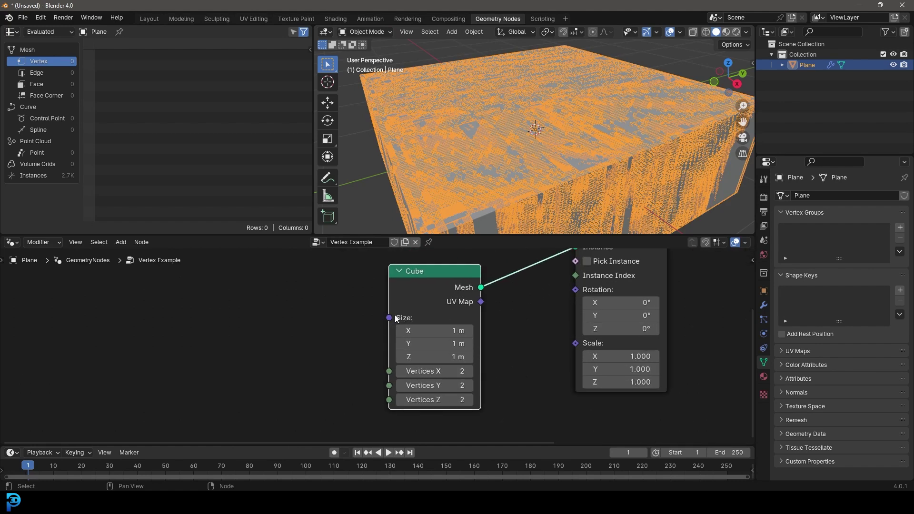
{"action": "left_click_drag", "start_coordinate": [388, 318], "coordinate": [268, 290]}
{"action": "type", "text": "value"}
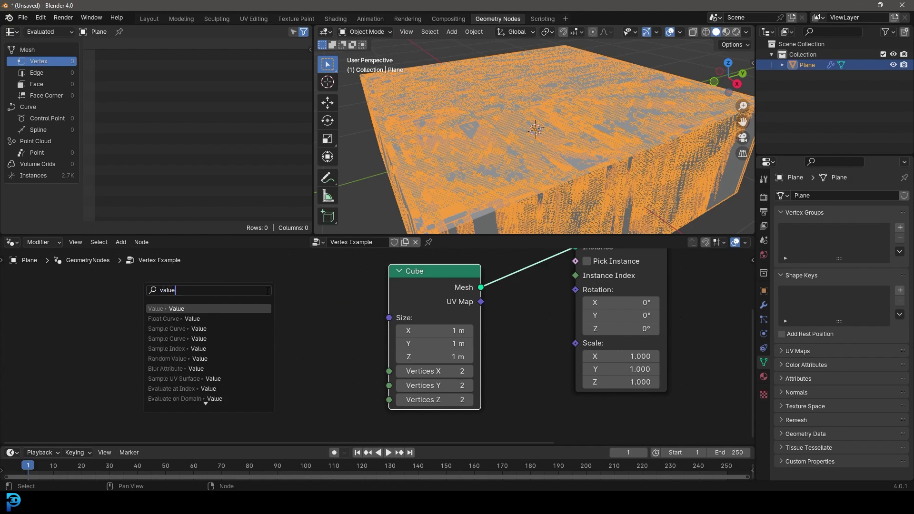
{"action": "left_click", "coordinate": [178, 309]}
{"action": "left_click", "coordinate": [271, 336]}
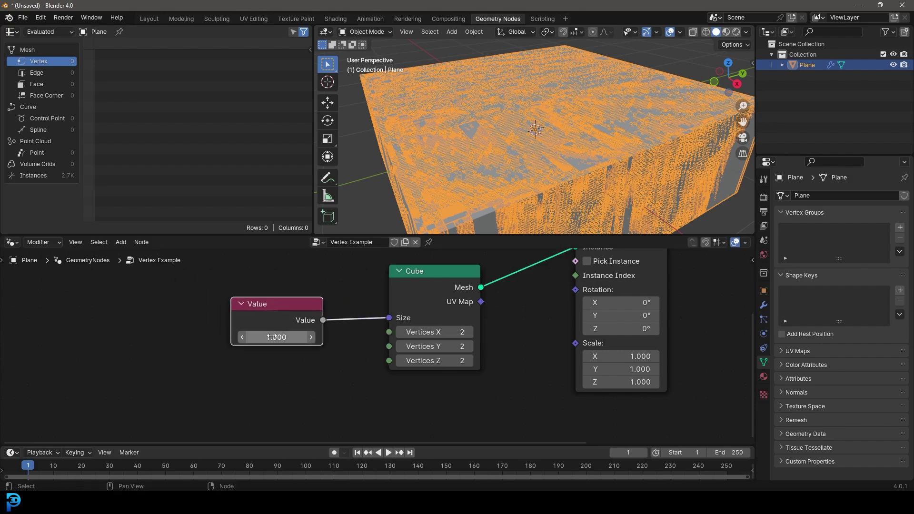
- Cut and restore the link from the Value node to the Cube's Size, and set the value to 0.030
{"action": "left_click_drag", "start_coordinate": [295, 337], "coordinate": [206, 337]}
{"action": "right_click_drag", "start_coordinate": [346, 331], "coordinate": [362, 305], "text": "ctrl"}
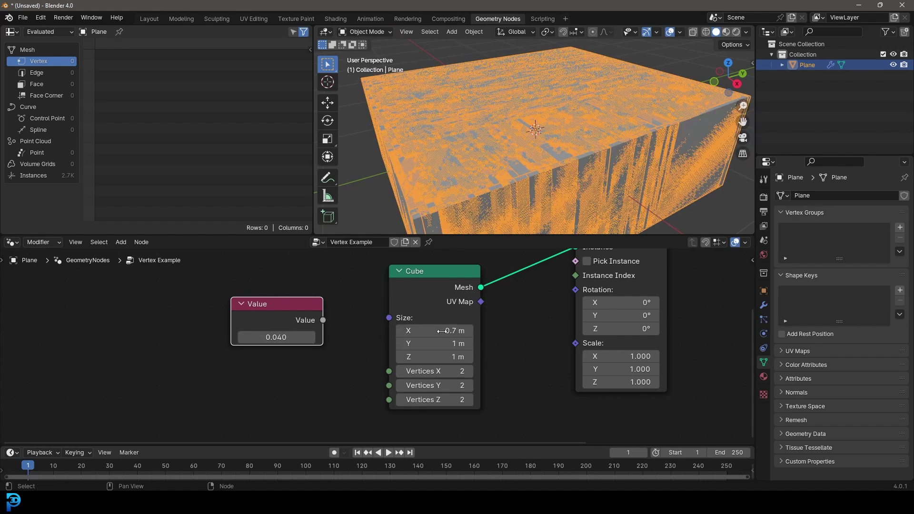
{"action": "left_click_drag", "start_coordinate": [323, 320], "coordinate": [389, 318]}
{"action": "left_click_drag", "start_coordinate": [298, 337], "coordinate": [271, 337], "text": "shift"}
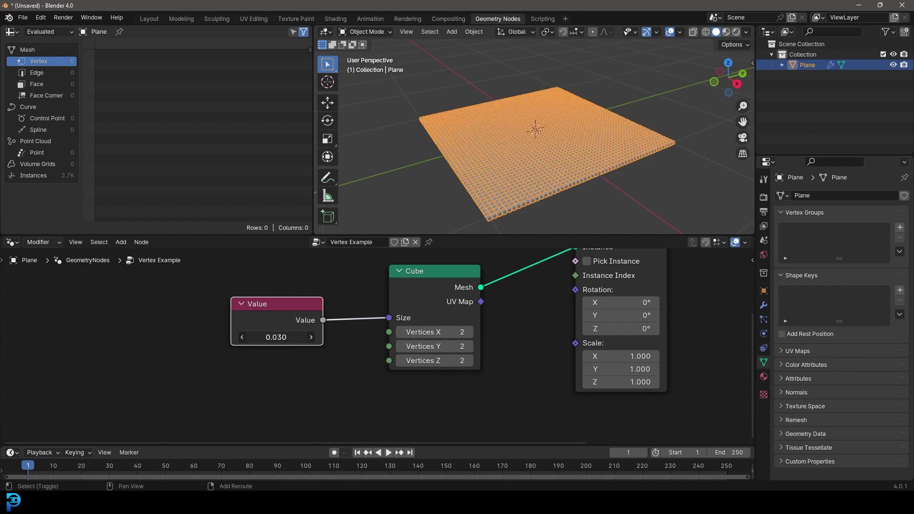
{"action": "scroll", "coordinate": [610, 204], "scroll_direction": "up", "scroll_amount": 6}
{"action": "middle_click_drag", "start_coordinate": [628, 201], "coordinate": [624, 91], "text": "shift"}
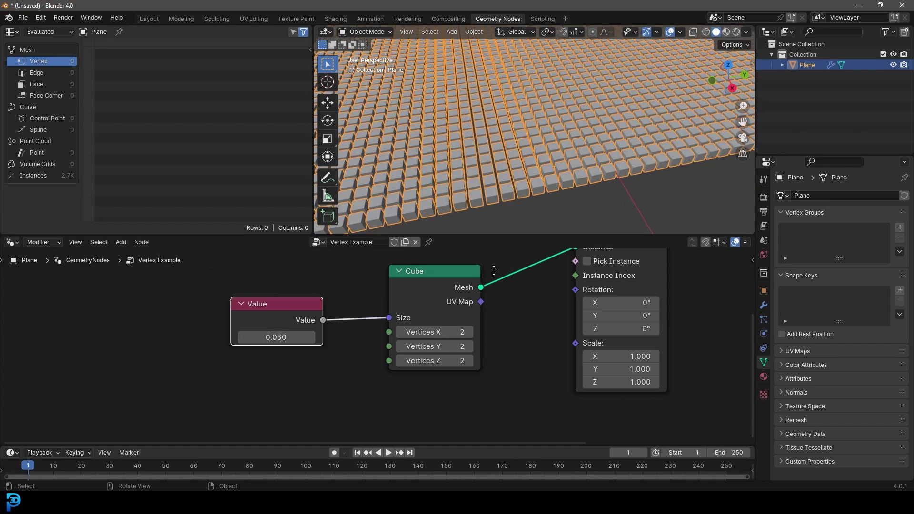
- Insert a Transform Geometry node between the Cube and Instance on Points nodes
{"action": "scroll", "coordinate": [466, 275], "scroll_direction": "down", "scroll_amount": 2}
{"action": "left_click_drag", "start_coordinate": [412, 284], "coordinate": [370, 291]}
{"action": "middle_click_drag", "start_coordinate": [479, 305], "coordinate": [469, 372]}
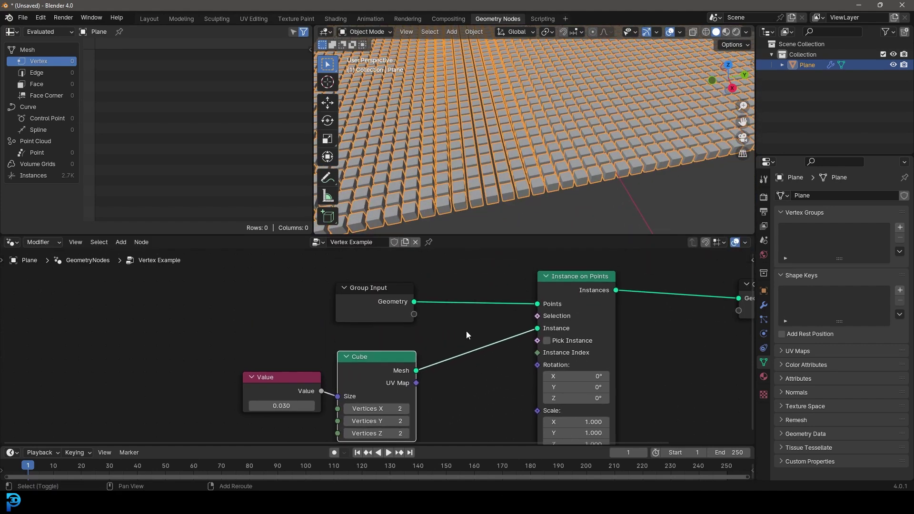
{"action": "key", "text": "shift+a"}
{"action": "type", "text": "transf"}
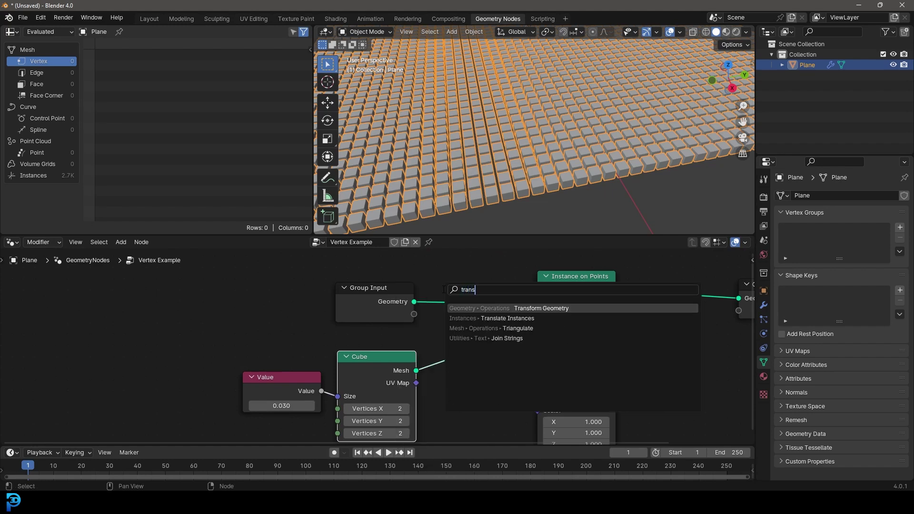
{"action": "left_click", "coordinate": [528, 308]}
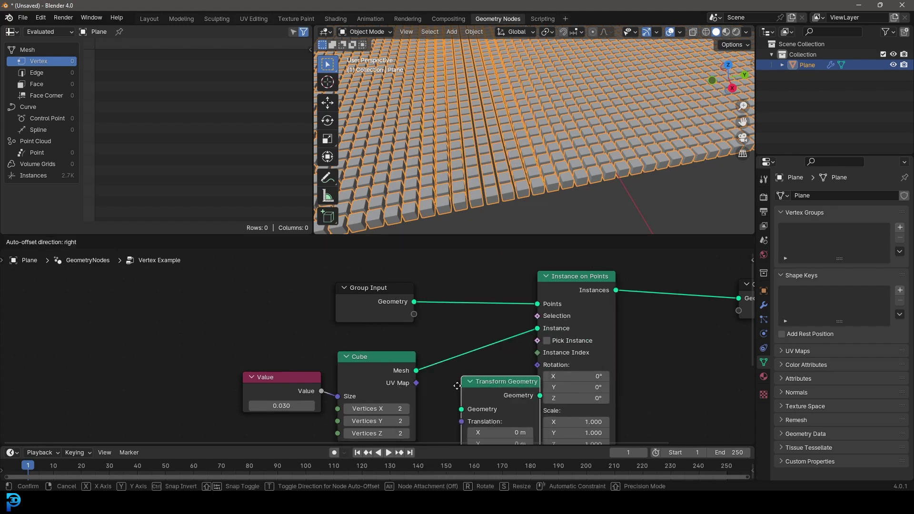
{"action": "left_click", "coordinate": [460, 338]}
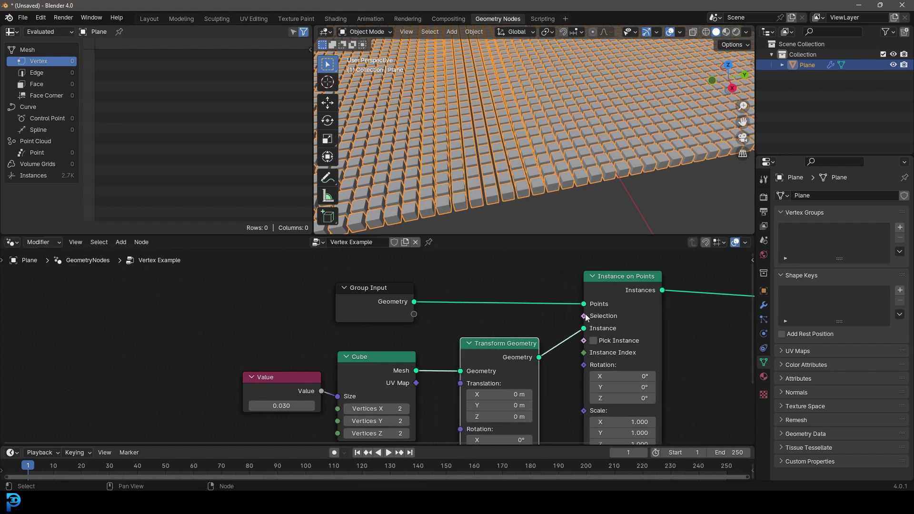
- Set the Transform Geometry node's Z scale to 3.050 and Z translation to 0.05 m, and deselect the plane
{"action": "middle_click_drag", "start_coordinate": [504, 370], "coordinate": [491, 288]}
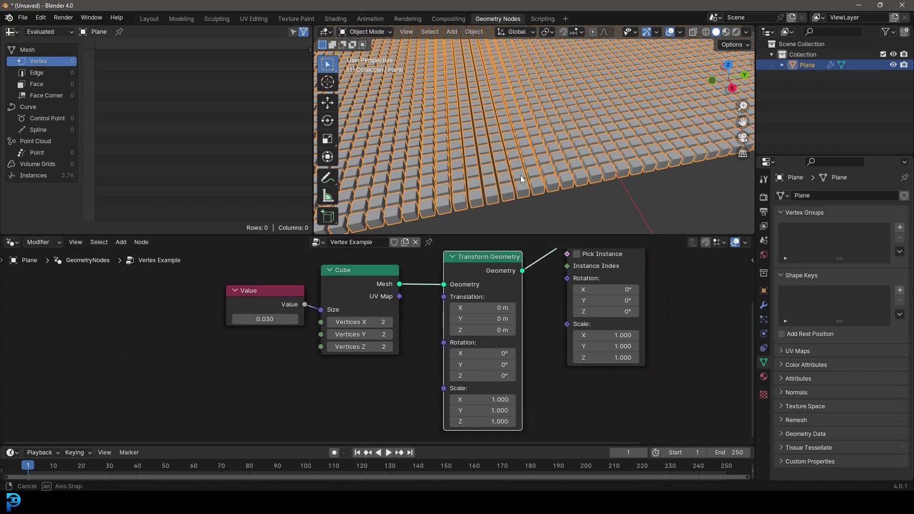
{"action": "middle_click_drag", "start_coordinate": [518, 179], "coordinate": [529, 167]}
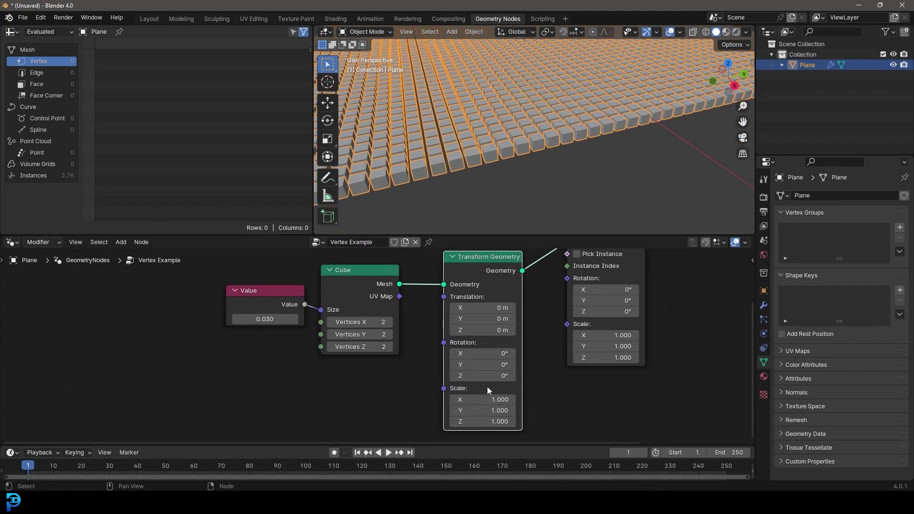
{"action": "left_click_drag", "start_coordinate": [485, 421], "coordinate": [525, 422], "text": "shift"}
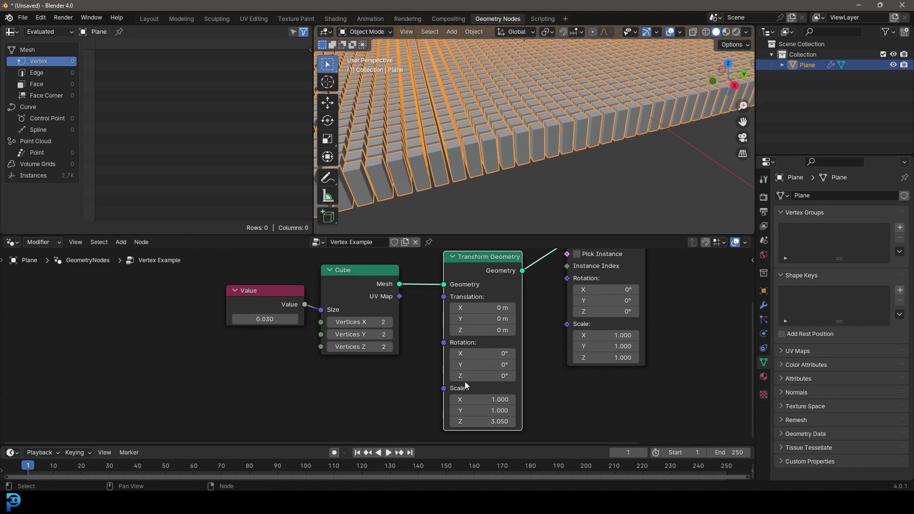
{"action": "left_click_drag", "start_coordinate": [470, 329], "coordinate": [482, 329]}
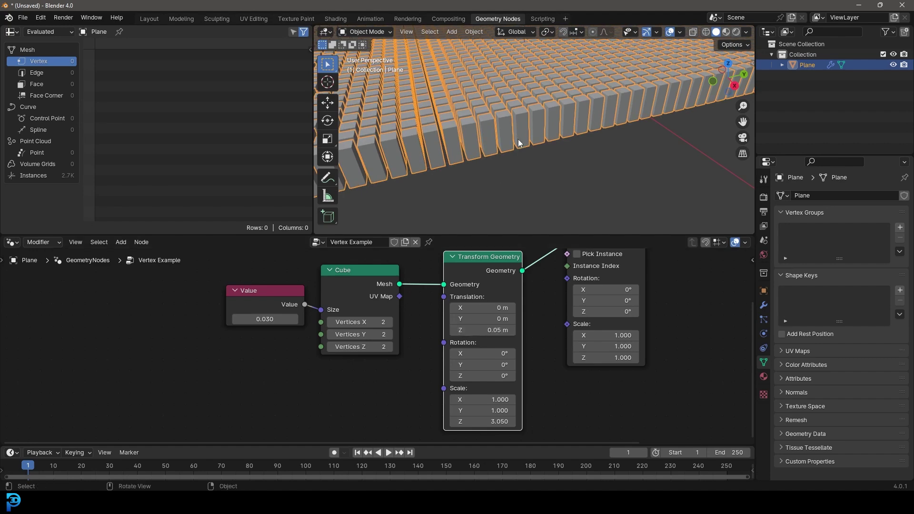
{"action": "middle_click_drag", "start_coordinate": [518, 139], "coordinate": [550, 157]}
{"action": "scroll", "coordinate": [550, 157], "scroll_direction": "up", "scroll_amount": 1}
{"action": "key", "text": "alt+a"}
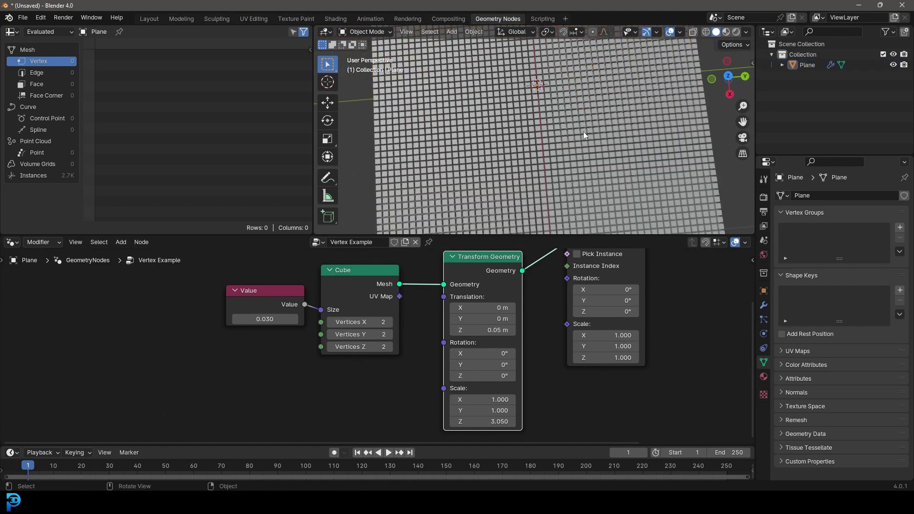
- Move the Group Output and Group Input nodes to make room above and beyond the Instance on Points node
{"action": "scroll", "coordinate": [627, 337], "scroll_direction": "down", "scroll_amount": 7}
{"action": "middle_click_drag", "start_coordinate": [604, 305], "coordinate": [449, 414]}
{"action": "left_click_drag", "start_coordinate": [490, 370], "coordinate": [546, 316]}
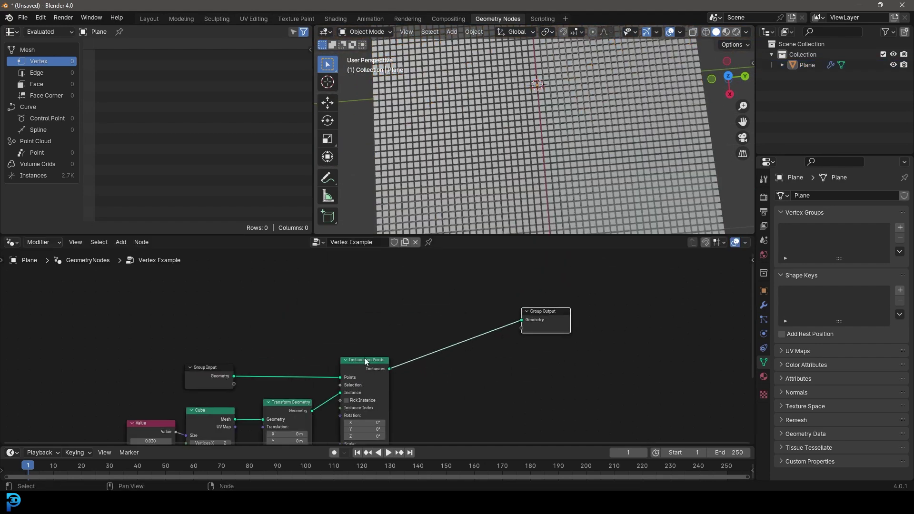
{"action": "left_click_drag", "start_coordinate": [205, 376], "coordinate": [244, 286]}
- Insert a Join Geometry node before the Group Output and also connect the Group Input geometry to it
{"action": "scroll", "coordinate": [310, 333], "scroll_direction": "up", "scroll_amount": 2}
{"action": "key", "text": "shift+a"}
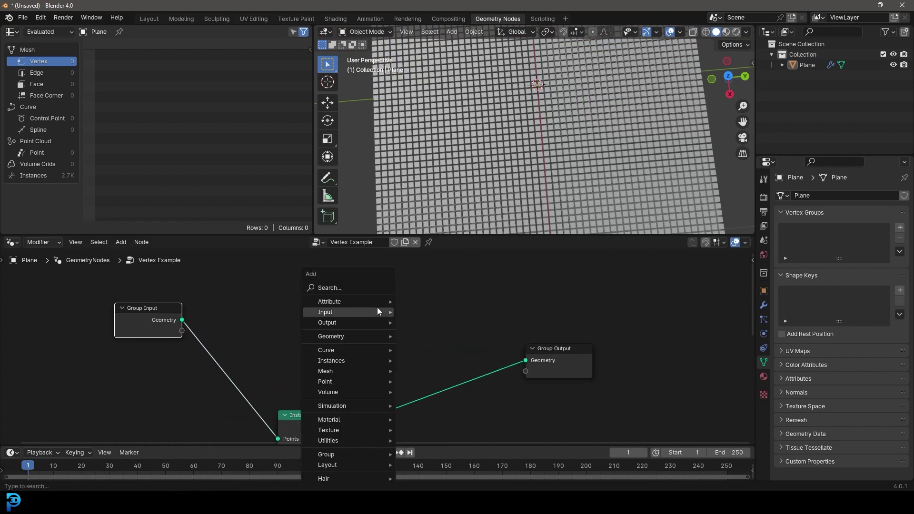
{"action": "left_click", "coordinate": [347, 288]}
{"action": "type", "text": "joinm"}
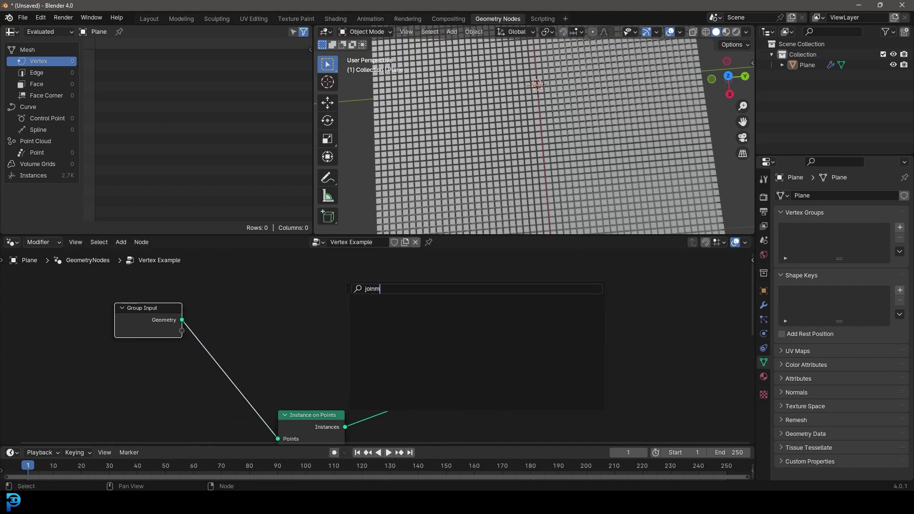
{"action": "key", "text": "BackSpace"}
{"action": "key", "text": "BackSpace"}
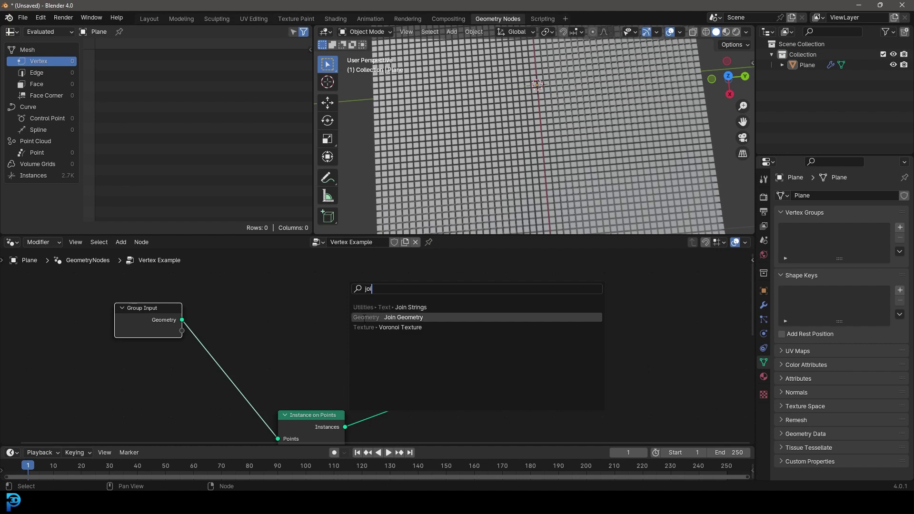
{"action": "left_click", "coordinate": [410, 317]}
{"action": "left_click", "coordinate": [453, 373]}
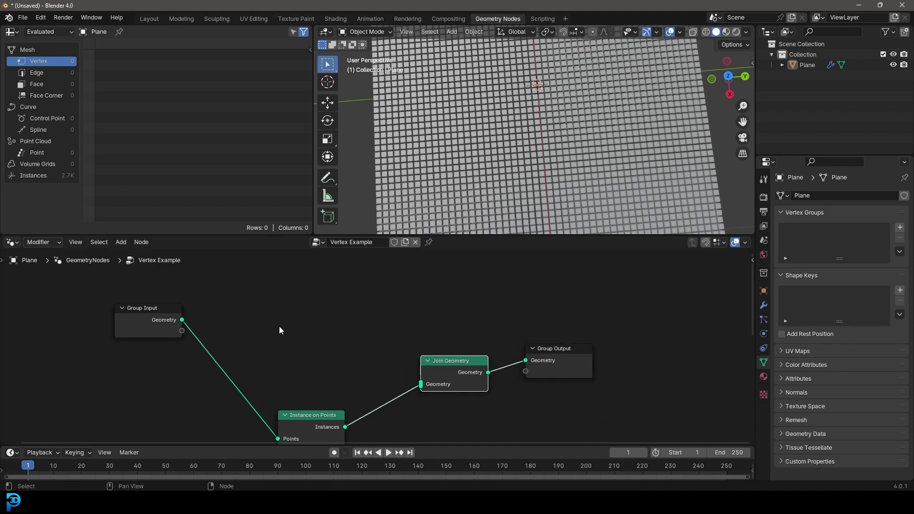
{"action": "left_click_drag", "start_coordinate": [182, 321], "coordinate": [421, 384]}
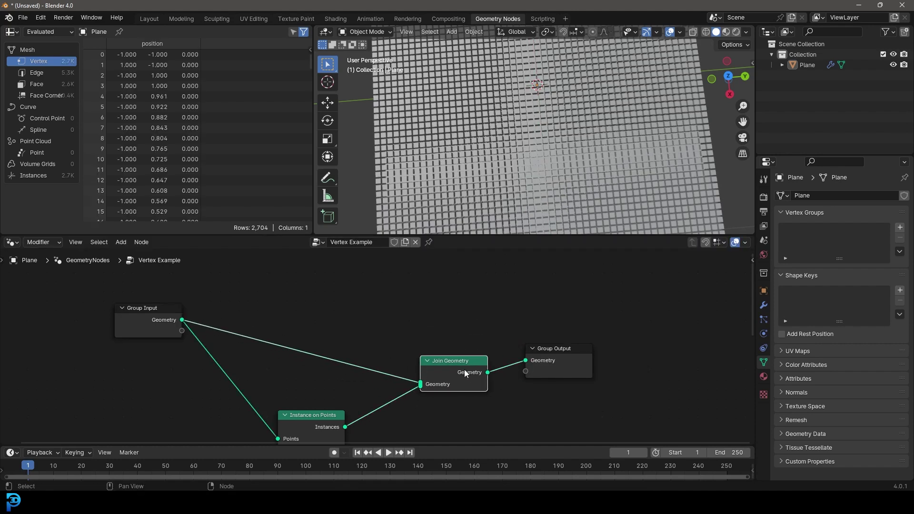
- Move the Group Output and Join Geometry nodes farther from the Instance on Points node, and shift the Group Input node slightly
{"action": "left_click_drag", "start_coordinate": [583, 394], "coordinate": [458, 341]}
{"action": "left_click_drag", "start_coordinate": [480, 358], "coordinate": [586, 315]}
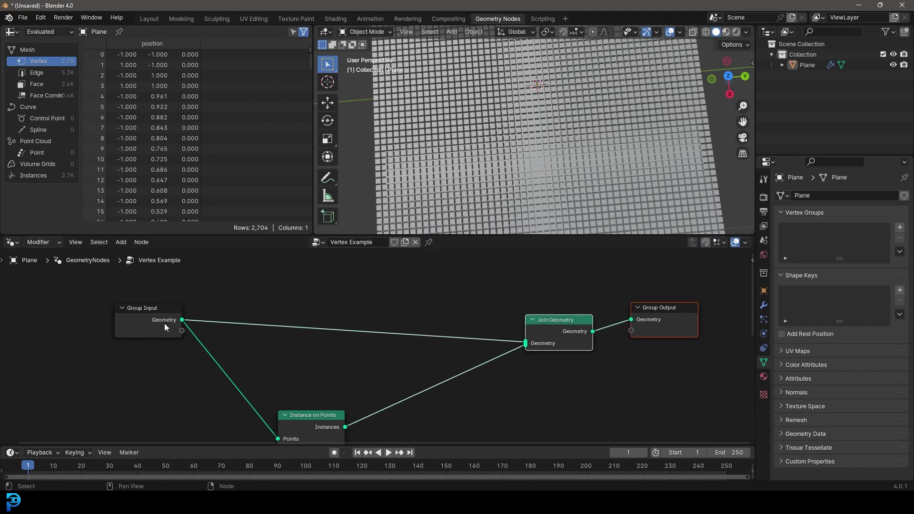
{"action": "left_click_drag", "start_coordinate": [164, 324], "coordinate": [161, 343]}
- Widen the 3D viewport by narrowing the spreadsheet area, and select the plane
{"action": "middle_click_drag", "start_coordinate": [515, 159], "coordinate": [498, 166]}
{"action": "scroll", "coordinate": [491, 164], "scroll_direction": "down", "scroll_amount": 5}
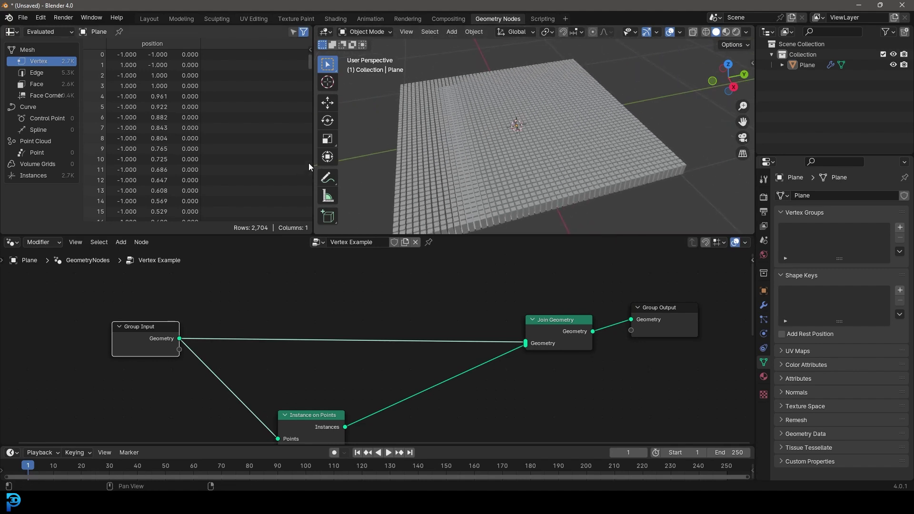
{"action": "left_click_drag", "start_coordinate": [312, 167], "coordinate": [165, 167]}
{"action": "middle_click_drag", "start_coordinate": [481, 156], "coordinate": [523, 123]}
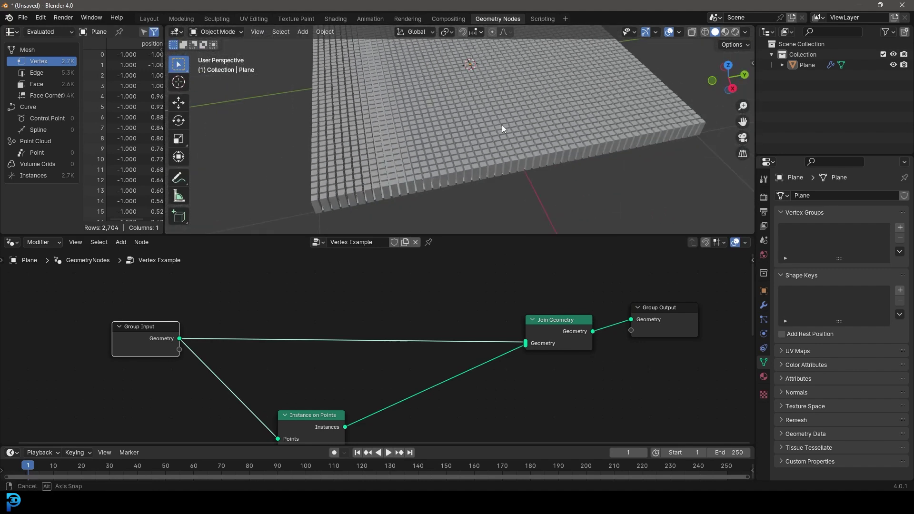
{"action": "middle_click_drag", "start_coordinate": [502, 124], "coordinate": [546, 112]}
{"action": "left_click", "coordinate": [477, 68]}
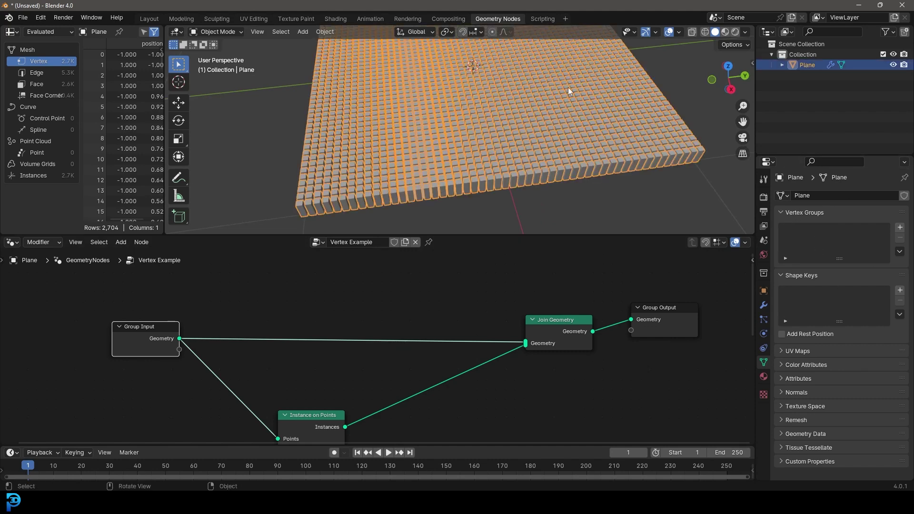
- Reposition the Instance on Points and Group Input nodes to leave a wider gap between them
{"action": "middle_click_drag", "start_coordinate": [419, 301], "coordinate": [459, 222]}
{"action": "scroll", "coordinate": [459, 381], "scroll_direction": "up", "scroll_amount": 1}
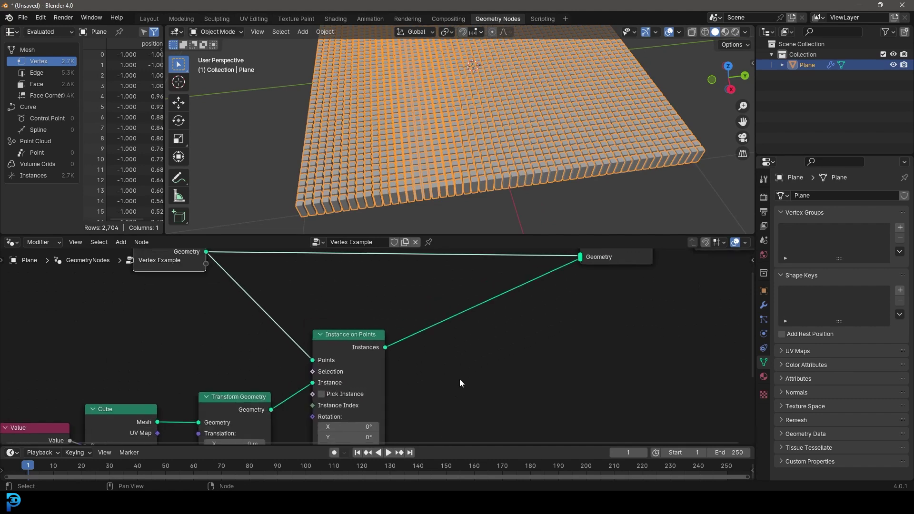
{"action": "scroll", "coordinate": [487, 169], "scroll_direction": "up", "scroll_amount": 1}
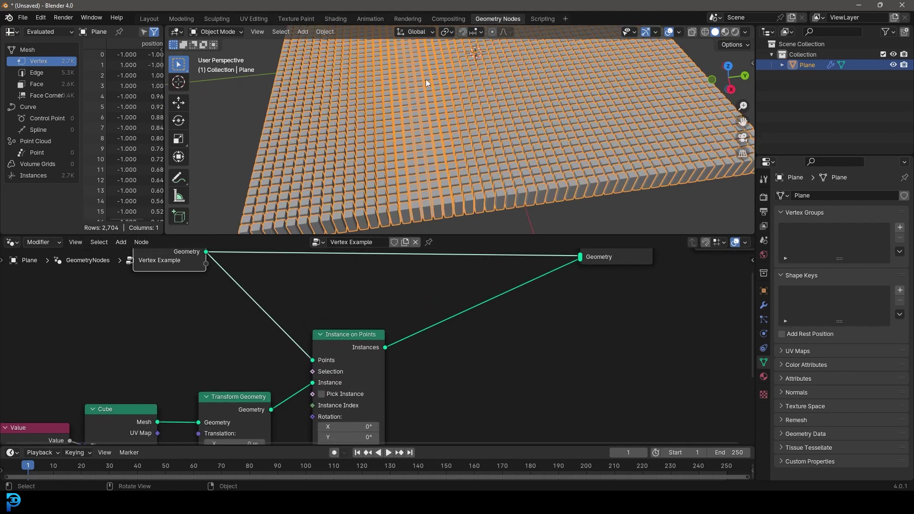
{"action": "scroll", "coordinate": [287, 330], "scroll_direction": "down", "scroll_amount": 2}
{"action": "middle_click_drag", "start_coordinate": [405, 303], "coordinate": [510, 294]}
{"action": "scroll", "coordinate": [506, 305], "scroll_direction": "up", "scroll_amount": 6}
{"action": "middle_click_drag", "start_coordinate": [545, 353], "coordinate": [458, 406]}
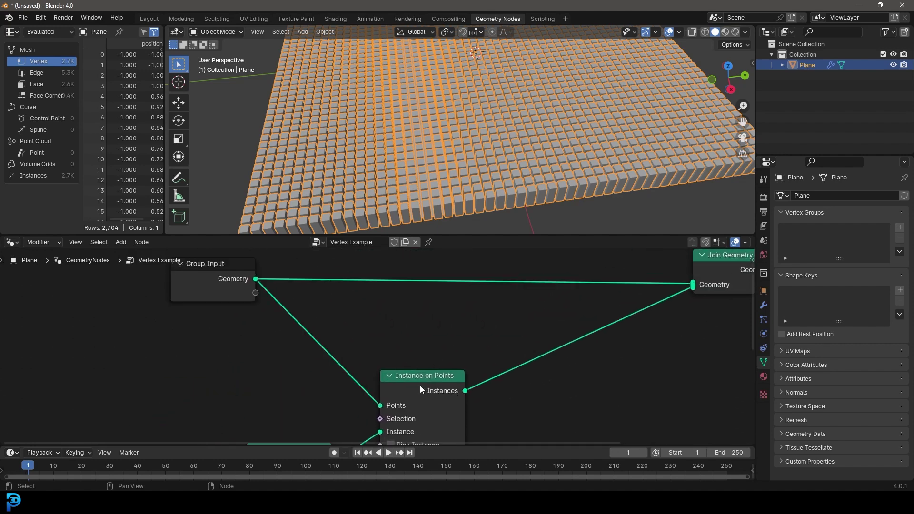
{"action": "left_click_drag", "start_coordinate": [420, 384], "coordinate": [499, 367]}
{"action": "left_click_drag", "start_coordinate": [208, 289], "coordinate": [188, 325]}
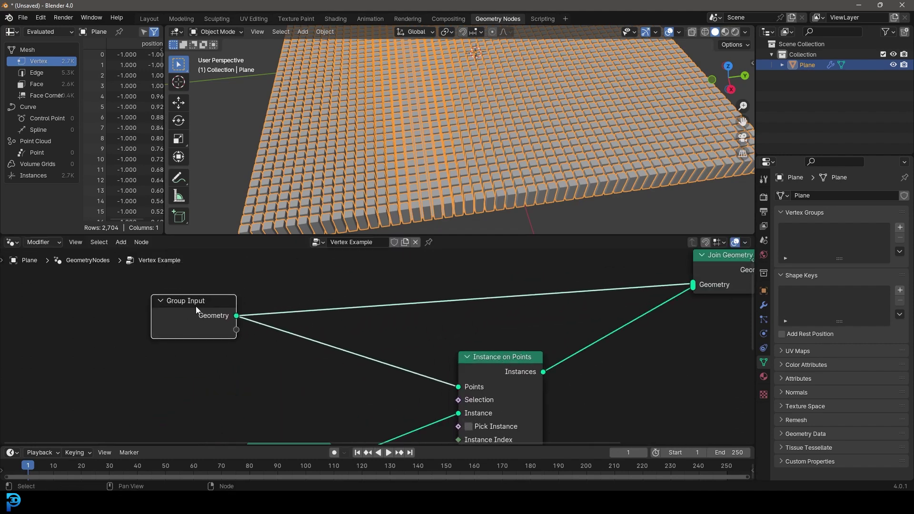
- Expose the Instance on Points node's Selection socket as a new input on the Group Input node
{"action": "middle_click_drag", "start_coordinate": [464, 408], "coordinate": [481, 404]}
{"action": "left_click", "coordinate": [475, 398]}
{"action": "left_click_drag", "start_coordinate": [475, 396], "coordinate": [249, 326]}
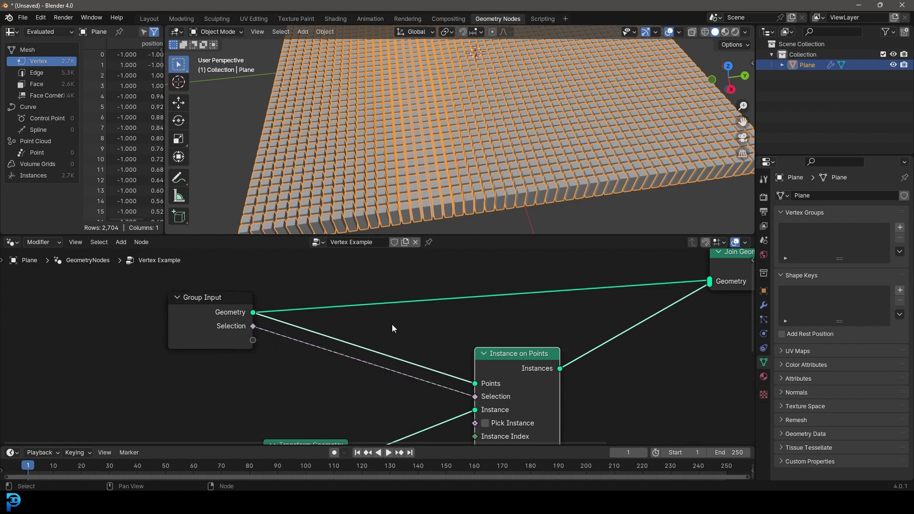
- Rename the Selection input in the node group interface as "Vertex groups"
{"action": "key", "text": "n"}
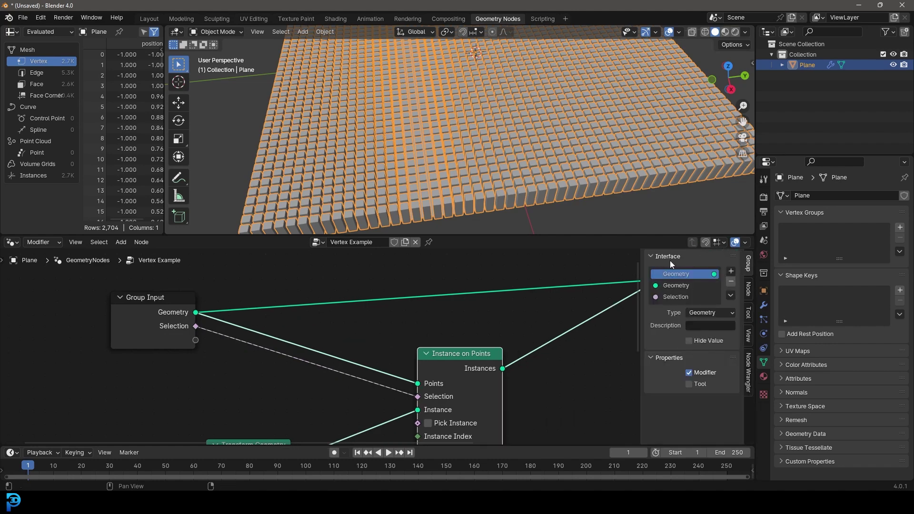
{"action": "left_click", "coordinate": [675, 296]}
{"action": "double_click", "coordinate": [675, 296]}
{"action": "type", "text": "Vertex groups"}
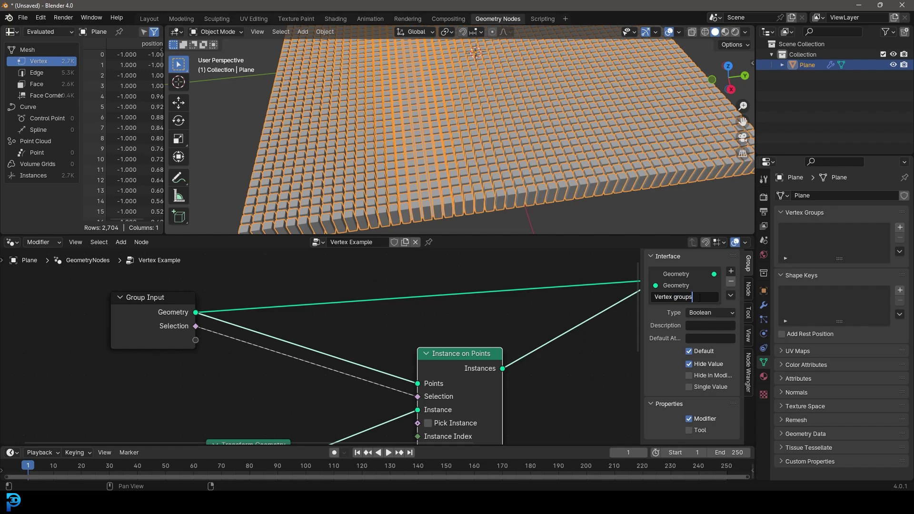
{"action": "key", "text": "Return"}
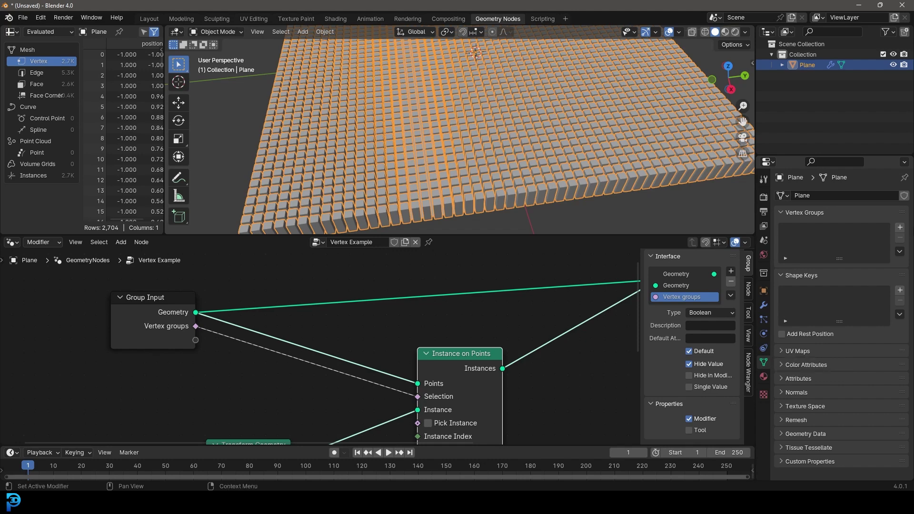
- Add a vertex group to the plane and name it "Instances"
{"action": "left_click", "coordinate": [900, 227]}
{"action": "double_click", "coordinate": [809, 231]}
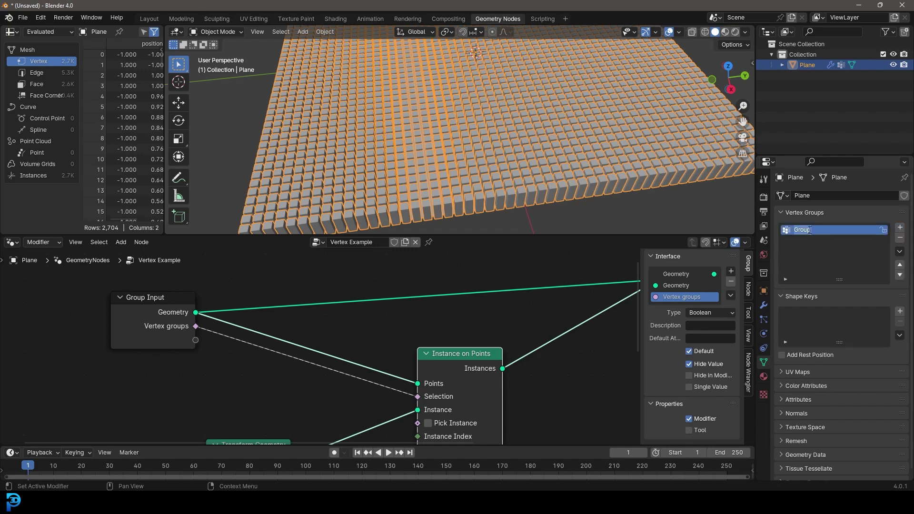
{"action": "type", "text": "Instances"}
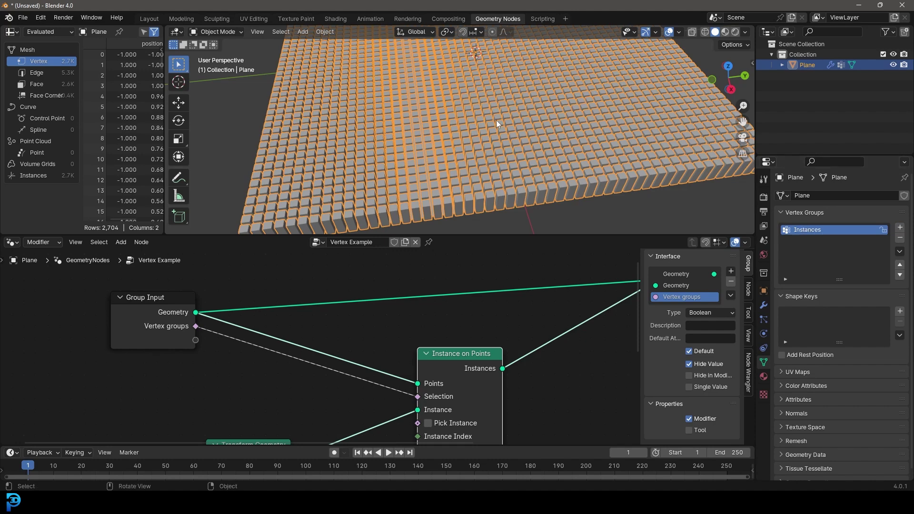
- Make the Geometry Nodes modifier's Vertex groups input use an attribute, and choose the Instances vertex group for it
{"action": "left_click", "coordinate": [764, 305]}
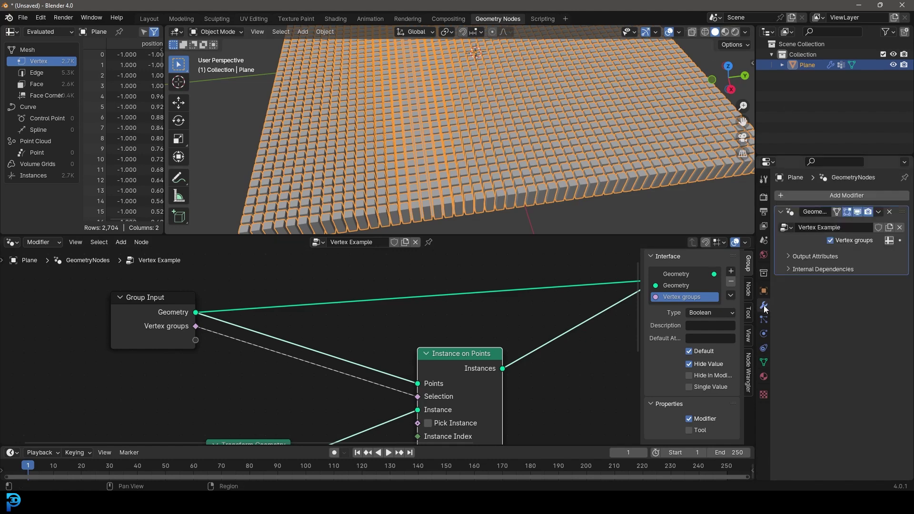
{"action": "left_click", "coordinate": [889, 241]}
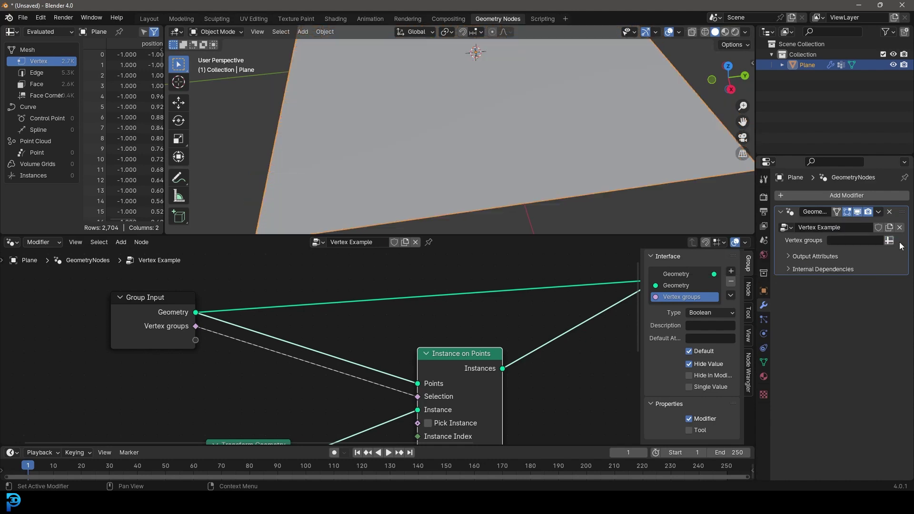
{"action": "left_click", "coordinate": [841, 241]}
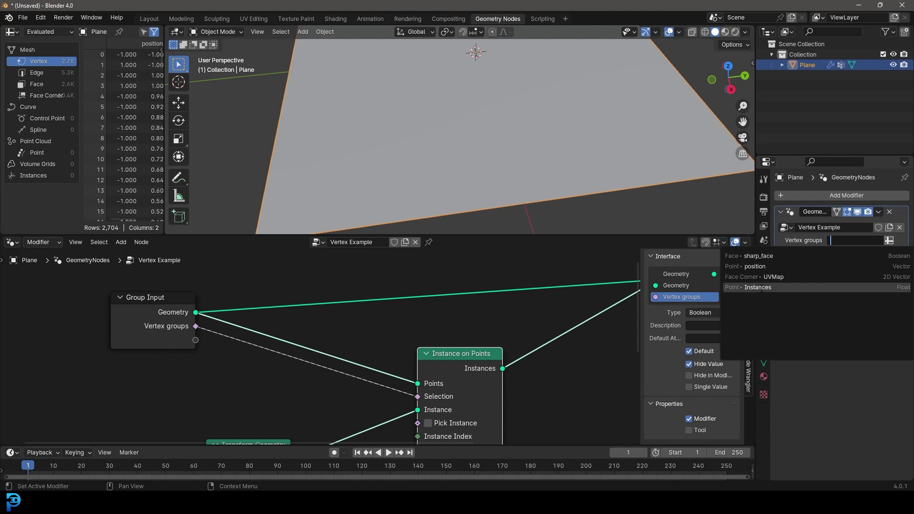
{"action": "left_click", "coordinate": [761, 288]}
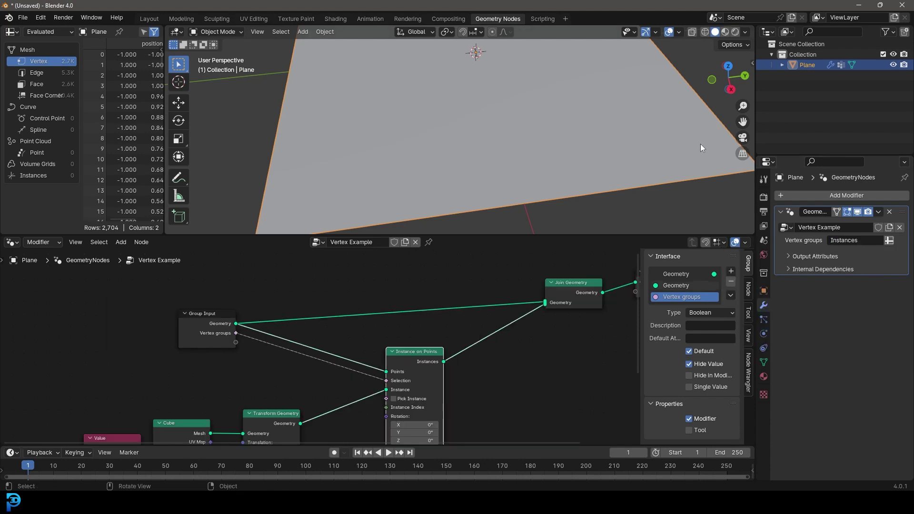
- Show the plane's vertex groups, switch the plane to Edit Mode and deselect all its vertices
{"action": "scroll", "coordinate": [541, 111], "scroll_direction": "down", "scroll_amount": 4}
{"action": "middle_click_drag", "start_coordinate": [541, 110], "coordinate": [531, 114]}
{"action": "middle_click_drag", "start_coordinate": [520, 113], "coordinate": [512, 139], "text": "shift"}
{"action": "scroll", "coordinate": [513, 143], "scroll_direction": "up", "scroll_amount": 3}
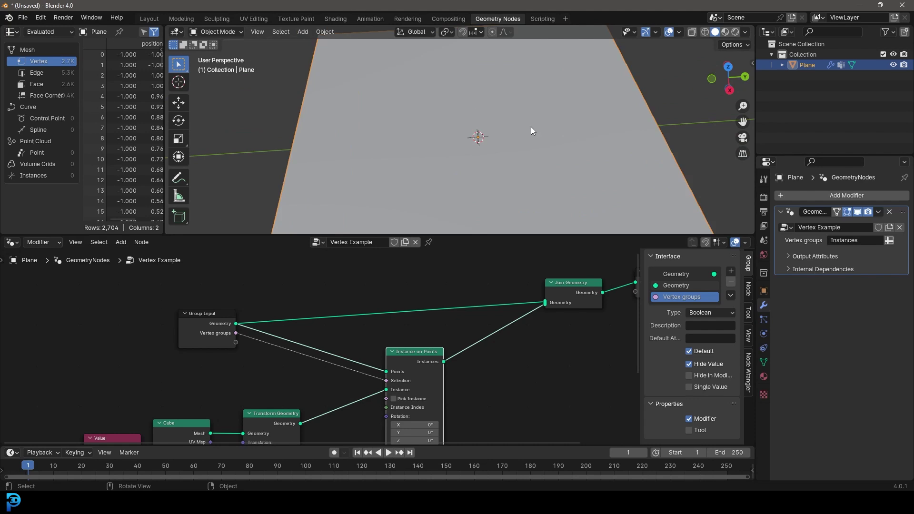
{"action": "left_click", "coordinate": [763, 361]}
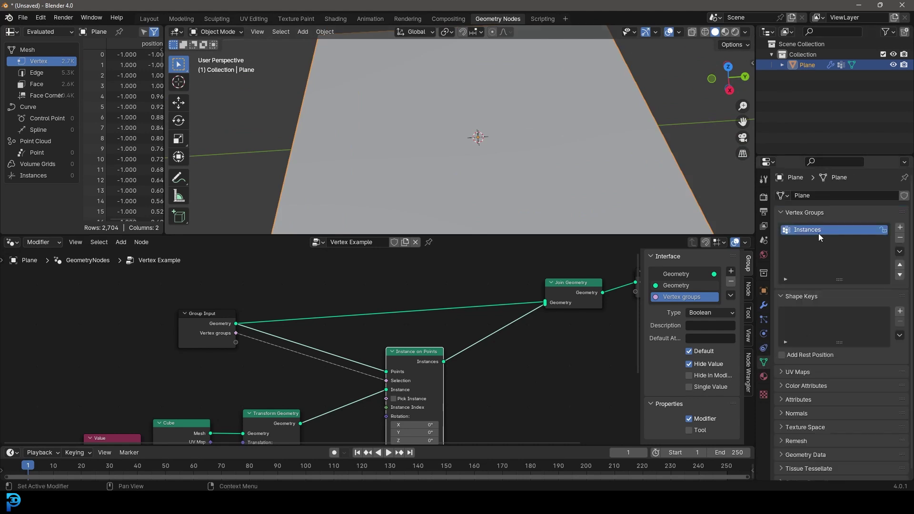
{"action": "left_click", "coordinate": [216, 31]}
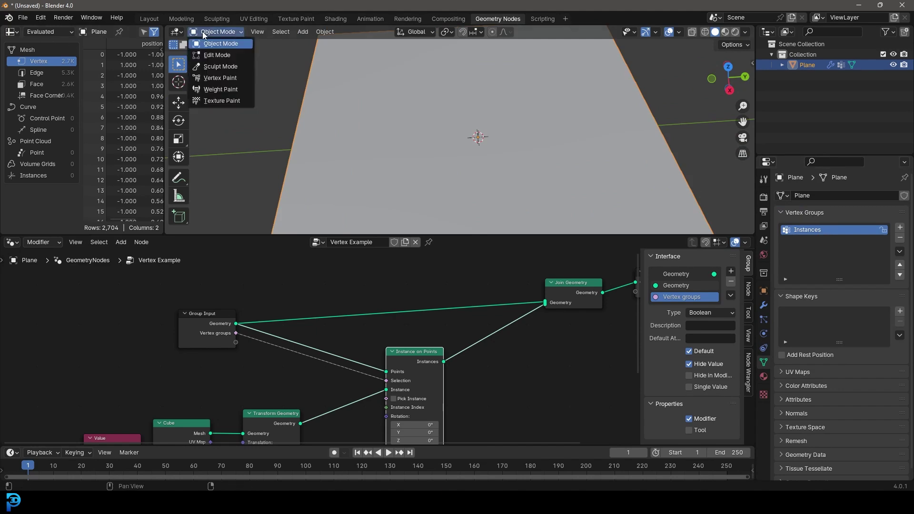
{"action": "left_click", "coordinate": [218, 44]}
{"action": "scroll", "coordinate": [415, 122], "scroll_direction": "down", "scroll_amount": 3}
{"action": "key", "text": "alt+a"}
{"action": "scroll", "coordinate": [415, 122], "scroll_direction": "up", "scroll_amount": 3}
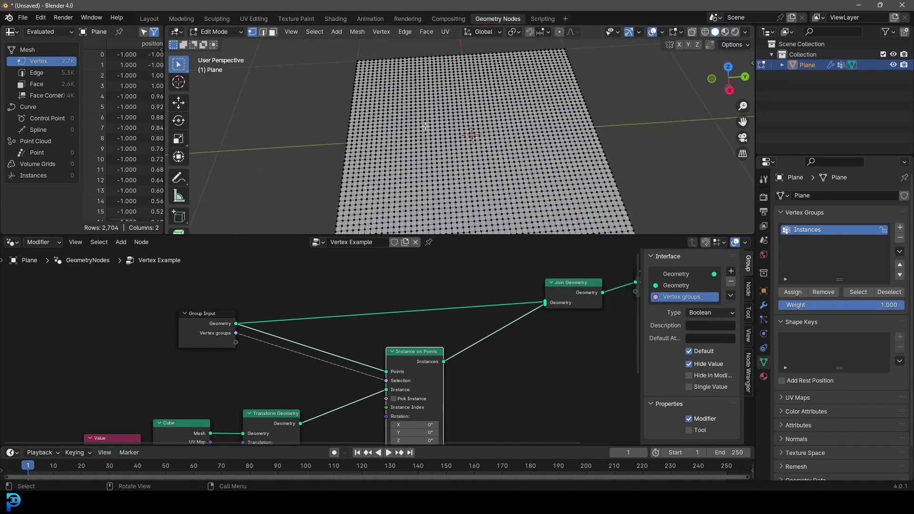
- Circle-select a U-shaped band of vertices across the plane and assign it to the Instances vertex group
{"action": "key", "text": "c"}
{"action": "mouse_move", "coordinate": [342, 101]}
{"action": "left_mouse_down"}
{"action": "mouse_move", "coordinate": [329, 101]}
{"action": "mouse_move", "coordinate": [509, 126]}
{"action": "mouse_move", "coordinate": [383, 190]}
{"action": "mouse_move", "coordinate": [295, 194]}
{"action": "left_mouse_up"}
{"action": "right_click", "coordinate": [295, 194]}
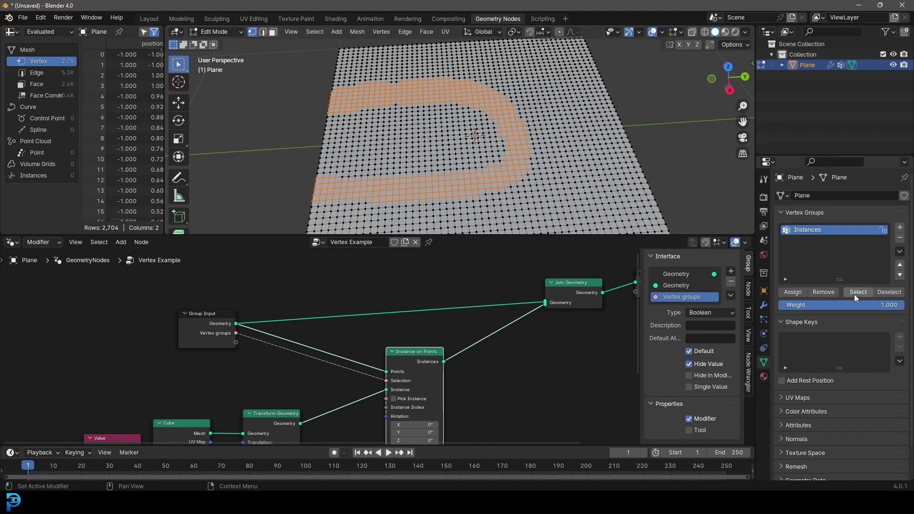
{"action": "left_click", "coordinate": [794, 293]}
{"action": "middle_click_drag", "start_coordinate": [547, 167], "coordinate": [590, 143]}
{"action": "scroll", "coordinate": [589, 143], "scroll_direction": "up", "scroll_amount": 3}
{"action": "scroll", "coordinate": [590, 143], "scroll_direction": "down", "scroll_amount": 3}
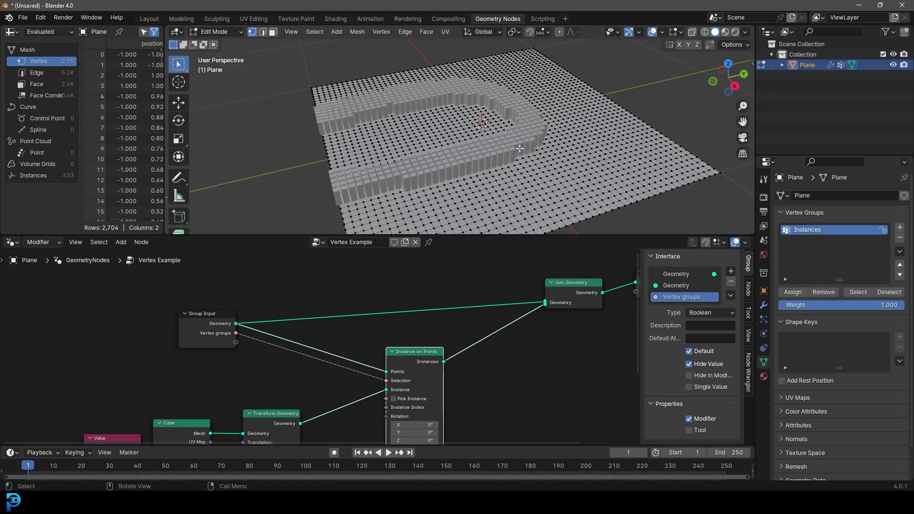
- Switch to Weight Paint mode and paint a full-weight branch from the band's curved end to the plane's near corner
{"action": "left_click", "coordinate": [215, 32]}
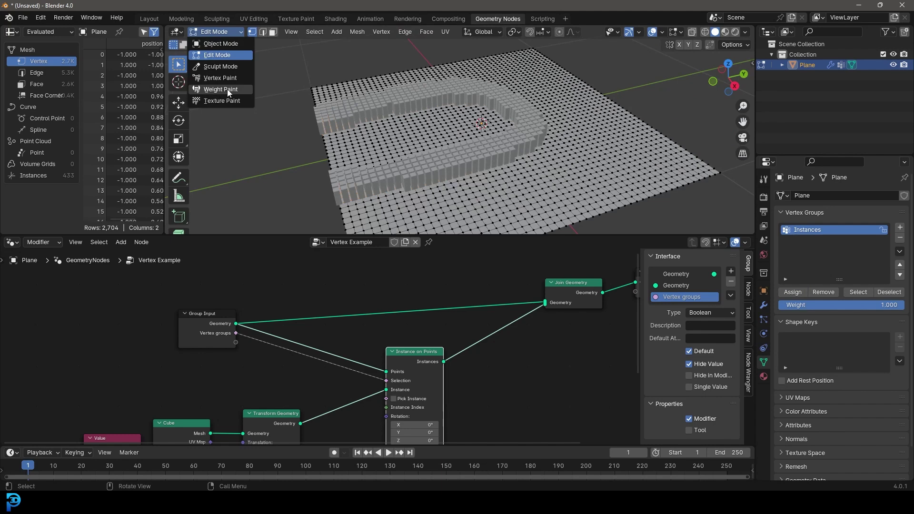
{"action": "left_click", "coordinate": [208, 90]}
{"action": "scroll", "coordinate": [515, 124], "scroll_direction": "up", "scroll_amount": 3}
{"action": "middle_click_drag", "start_coordinate": [515, 124], "coordinate": [499, 140]}
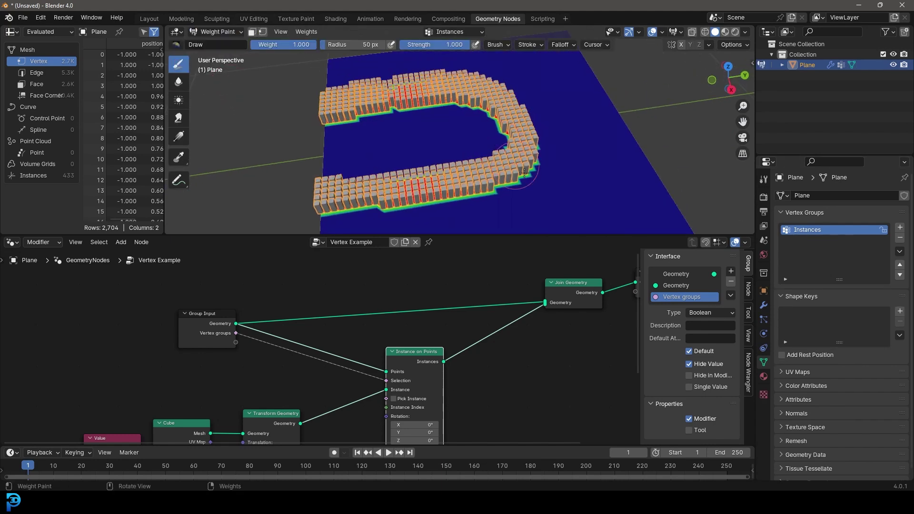
{"action": "middle_click_drag", "start_coordinate": [547, 186], "coordinate": [512, 133], "text": "shift"}
{"action": "mouse_move", "coordinate": [480, 107]}
{"action": "left_mouse_down"}
{"action": "mouse_move", "coordinate": [663, 200]}
{"action": "mouse_move", "coordinate": [728, 131]}
{"action": "left_mouse_up"}
{"action": "scroll", "coordinate": [666, 138], "scroll_direction": "down", "scroll_amount": 4}
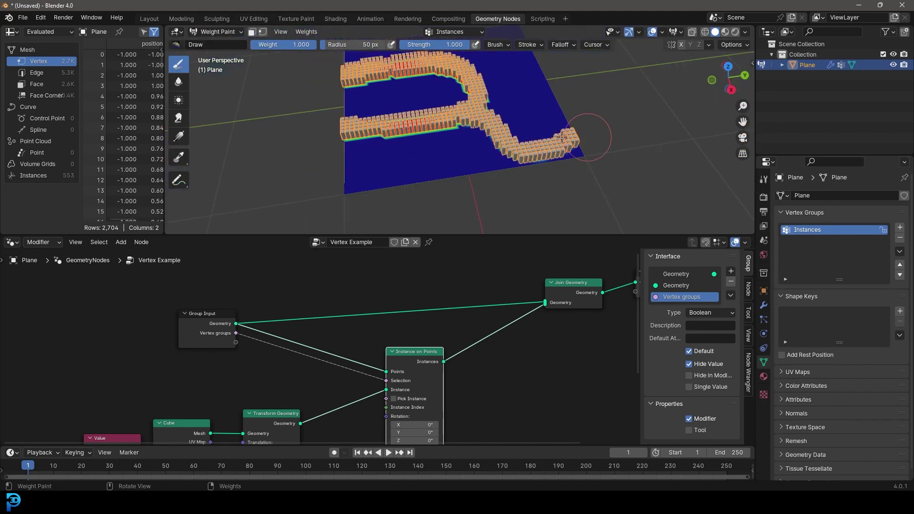
- Paint a second full-weight branch from the band's curved end across to the plane's side edge
{"action": "middle_click_drag", "start_coordinate": [562, 109], "coordinate": [495, 170]}
{"action": "scroll", "coordinate": [476, 161], "scroll_direction": "up", "scroll_amount": 4}
{"action": "mouse_move", "coordinate": [445, 159]}
{"action": "left_mouse_down"}
{"action": "mouse_move", "coordinate": [605, 125]}
{"action": "mouse_move", "coordinate": [640, 98]}
{"action": "left_mouse_up"}
{"action": "scroll", "coordinate": [571, 138], "scroll_direction": "down", "scroll_amount": 6}
{"action": "middle_click_drag", "start_coordinate": [498, 179], "coordinate": [494, 153]}
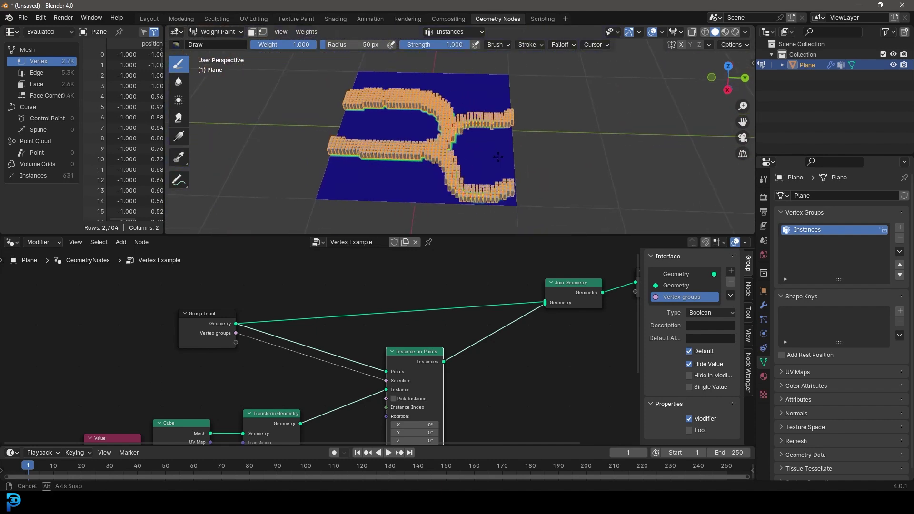
- Choose the Subtract brush and erase the outer part of the branch leading to the plane's near corner
{"action": "left_click", "coordinate": [175, 44]}
{"action": "left_click", "coordinate": [429, 78]}
{"action": "scroll", "coordinate": [511, 185], "scroll_direction": "up", "scroll_amount": 4}
{"action": "middle_click_drag", "start_coordinate": [512, 186], "coordinate": [506, 100], "text": "shift"}
{"action": "mouse_move", "coordinate": [578, 150]}
{"action": "left_mouse_down"}
{"action": "mouse_move", "coordinate": [478, 199]}
{"action": "mouse_move", "coordinate": [514, 221]}
{"action": "mouse_move", "coordinate": [531, 204]}
{"action": "mouse_move", "coordinate": [483, 153]}
{"action": "mouse_move", "coordinate": [454, 154]}
{"action": "left_mouse_up"}
- Enlarge the Subtract brush radius to 90 px and erase more of the painted branch weights
{"action": "scroll", "coordinate": [520, 190], "scroll_direction": "down", "scroll_amount": 5}
{"action": "key", "text": "f"}
{"action": "middle_click_drag", "start_coordinate": [500, 120], "coordinate": [489, 153]}
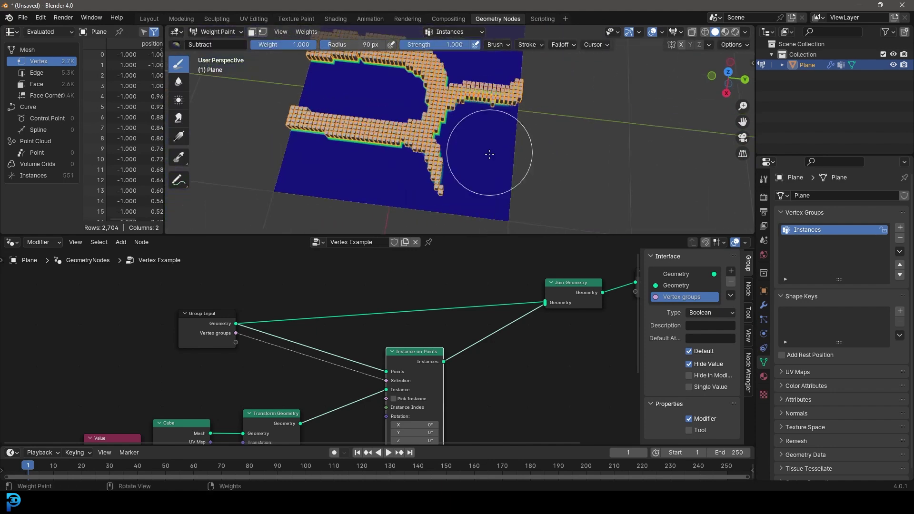
{"action": "scroll", "coordinate": [490, 153], "scroll_direction": "up", "scroll_amount": 3}
{"action": "left_click_drag", "start_coordinate": [565, 87], "coordinate": [509, 102]}
{"action": "mouse_move", "coordinate": [533, 145]}
{"action": "middle_mouse_down"}
{"action": "mouse_move", "coordinate": [540, 133]}
{"action": "mouse_move", "coordinate": [504, 172]}
{"action": "mouse_move", "coordinate": [549, 122]}
{"action": "mouse_move", "coordinate": [505, 155]}
{"action": "middle_mouse_up"}
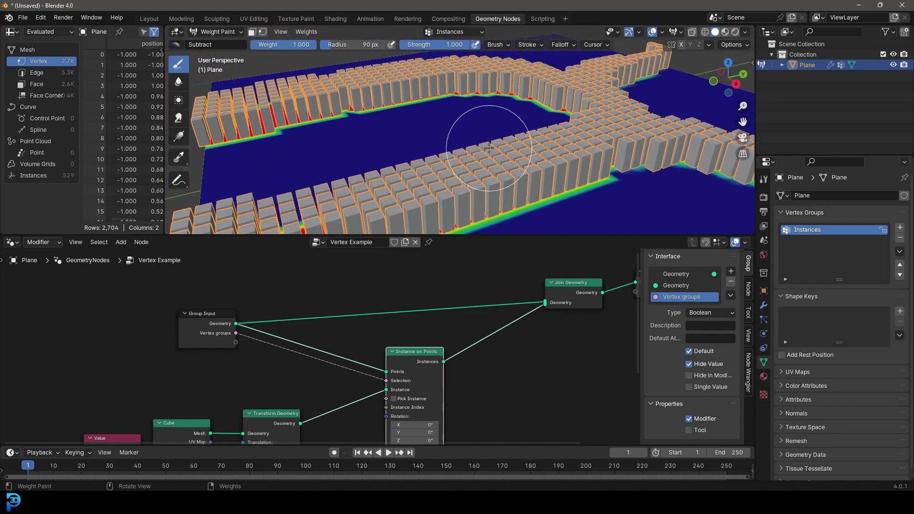